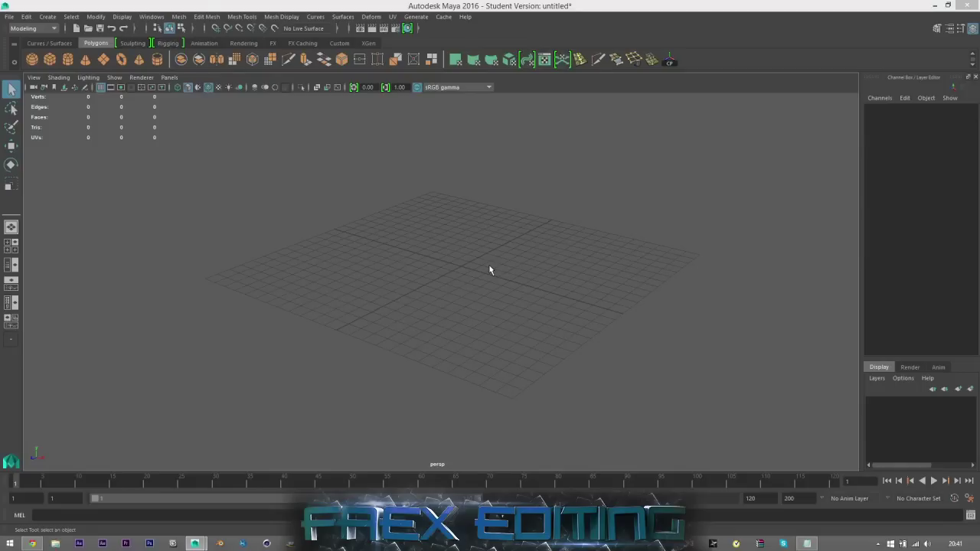
# Step: Try the Move and Select tools, orbit once, and glance at the Windows menu
pyautogui.click(12, 147)
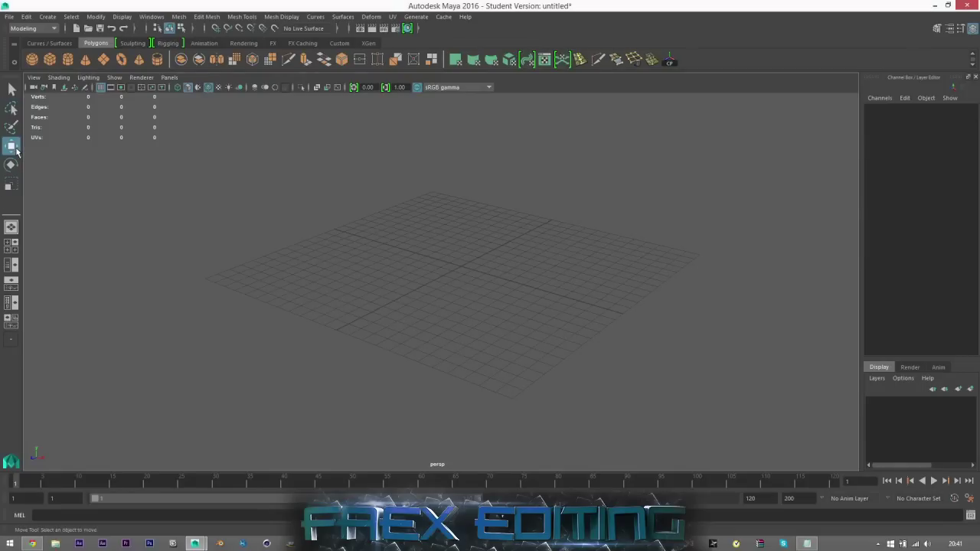
pyautogui.click(11, 89)
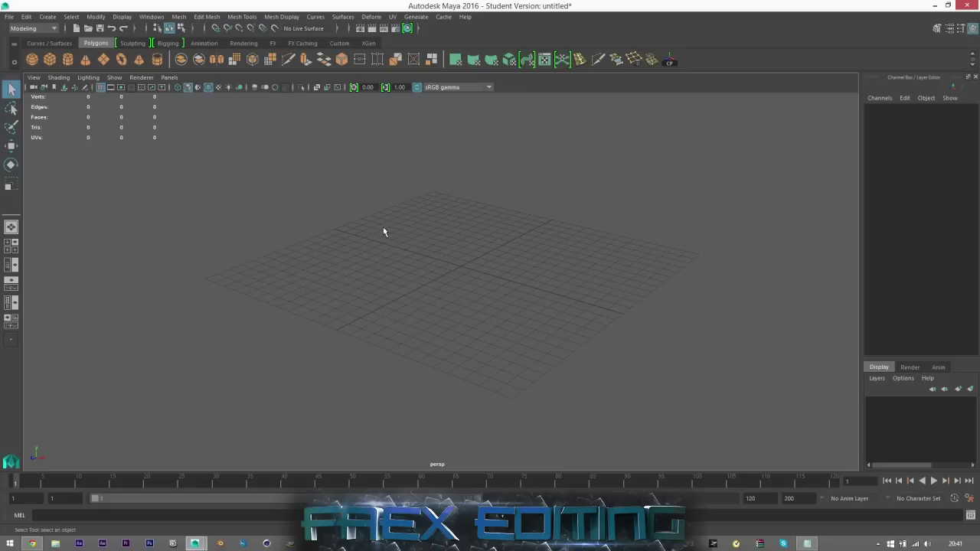
pyautogui.keyDown('alt'); pyautogui.moveTo(406, 258); pyautogui.dragTo(423, 293); pyautogui.keyUp('alt')
pyautogui.click(152, 16)
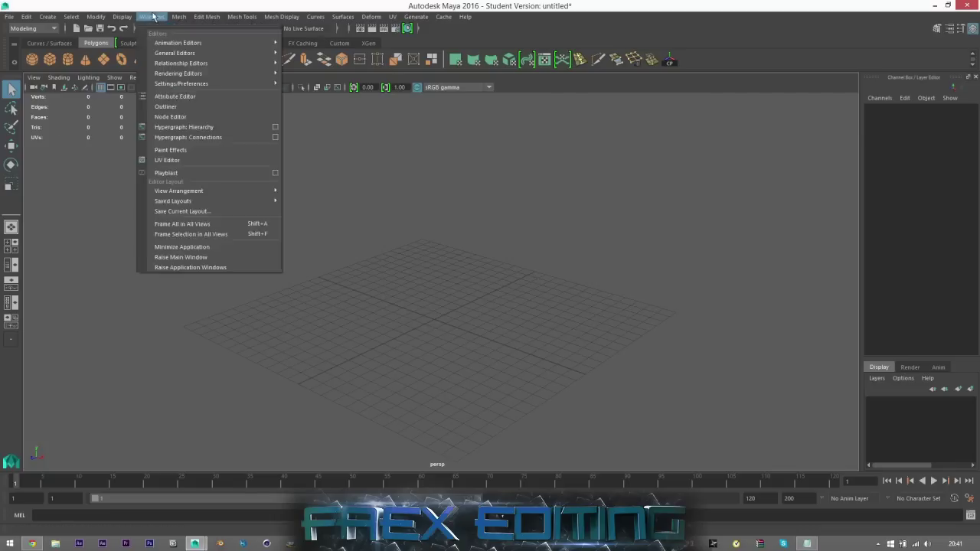
pyautogui.click(498, 16)
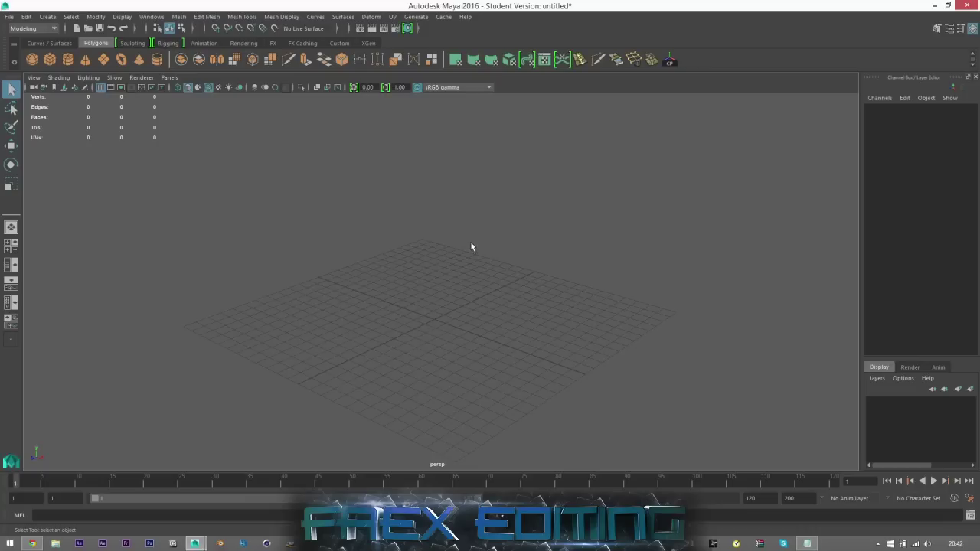
# Step: Pan, tumble and dolly the perspective camera to a closer, flatter view across the grid
pyautogui.keyDown('alt'); pyautogui.moveTo(426, 296); pyautogui.dragTo(449, 276, button='middle'); pyautogui.keyUp('alt')
pyautogui.moveTo(445, 264)
pyautogui.keyDown('alt'); pyautogui.mouseDown()
pyautogui.moveTo(431, 267)
pyautogui.moveTo(483, 253)
pyautogui.moveTo(398, 271)
pyautogui.moveTo(439, 289)
pyautogui.moveTo(431, 268)
pyautogui.mouseUp(); pyautogui.keyUp('alt')
pyautogui.keyDown('alt'); pyautogui.moveTo(442, 264); pyautogui.dragTo(741, 275, button='right'); pyautogui.keyUp('alt')
pyautogui.keyDown('alt'); pyautogui.moveTo(457, 255); pyautogui.dragTo(363, 278, button='middle'); pyautogui.keyUp('alt')
pyautogui.keyDown('alt'); pyautogui.moveTo(420, 243); pyautogui.dragTo(400, 309); pyautogui.keyUp('alt')
pyautogui.keyDown('alt'); pyautogui.moveTo(472, 304); pyautogui.dragTo(555, 278, button='right'); pyautogui.keyUp('alt')
pyautogui.scroll(-1, 491, 280)
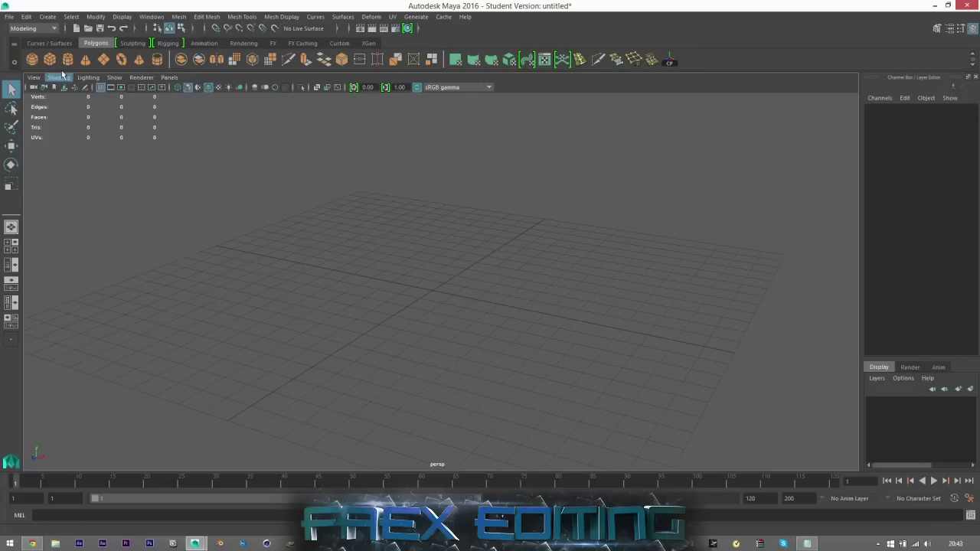
pyautogui.click(26, 17)
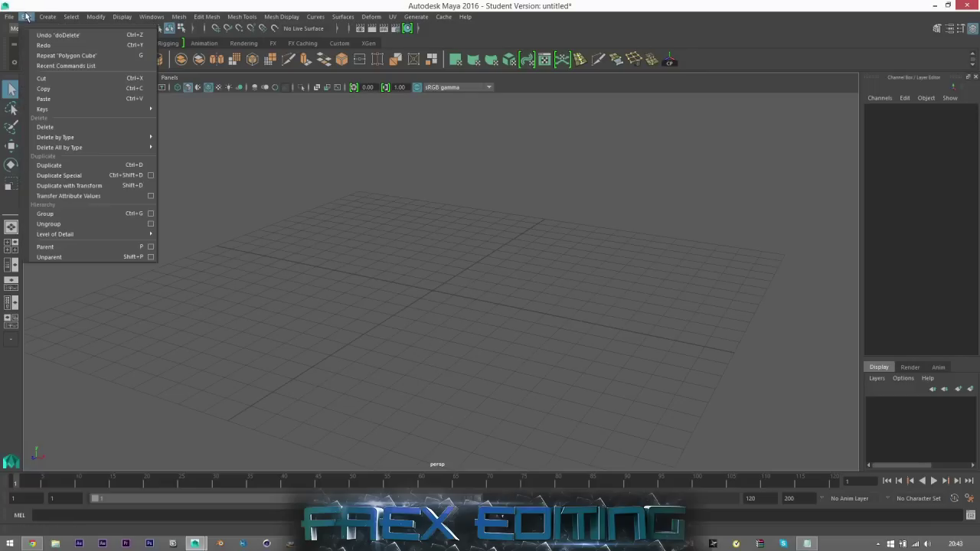
pyautogui.moveTo(48, 17)
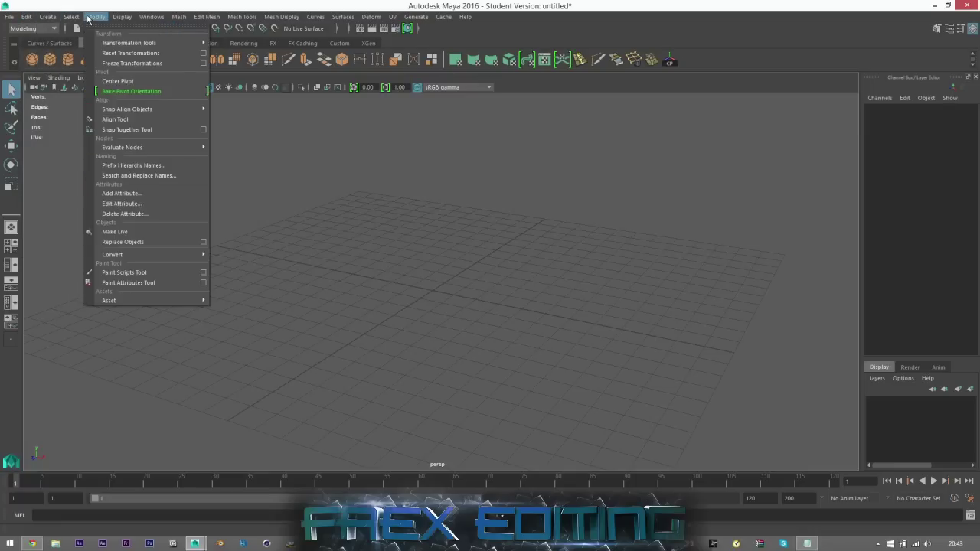
pyautogui.moveTo(119, 18)
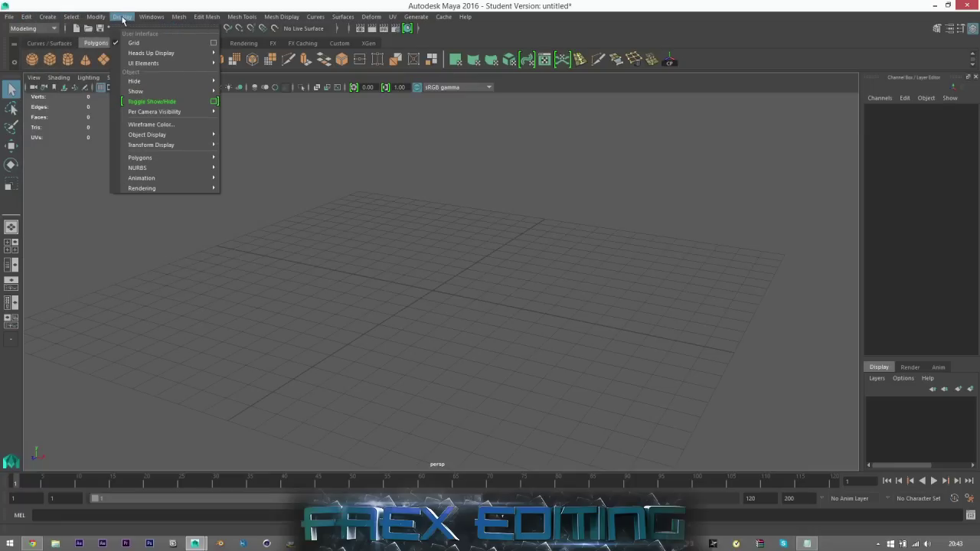
pyautogui.moveTo(152, 54)
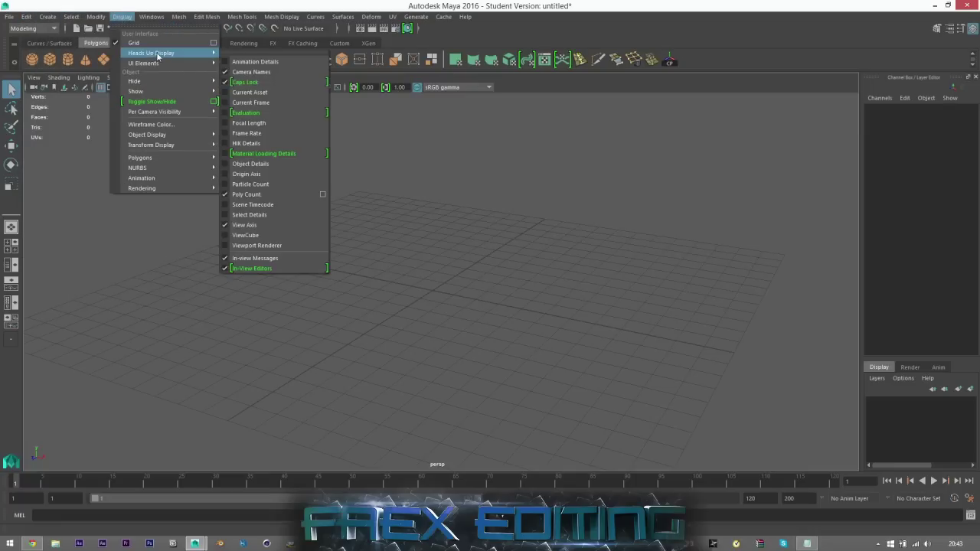
pyautogui.click(244, 195)
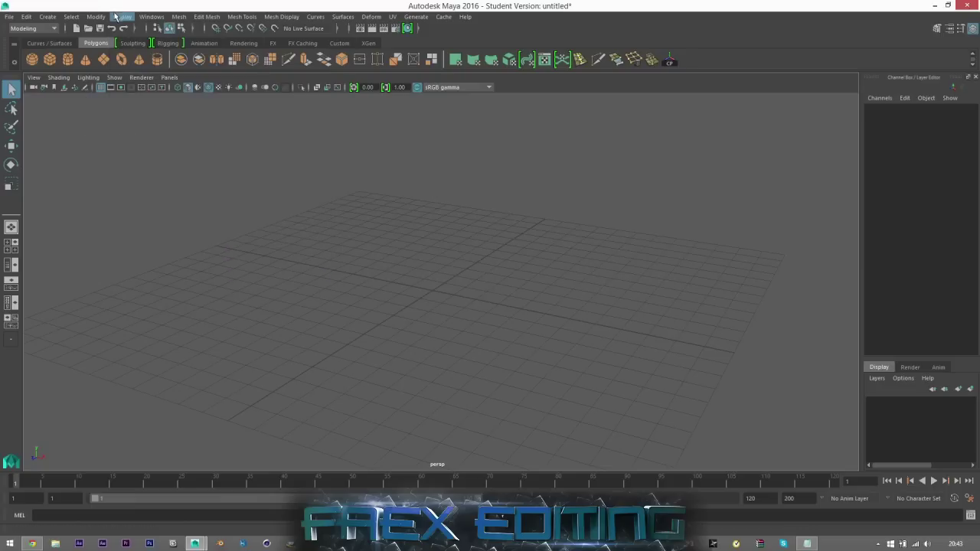
pyautogui.click(152, 17)
pyautogui.moveTo(122, 16)
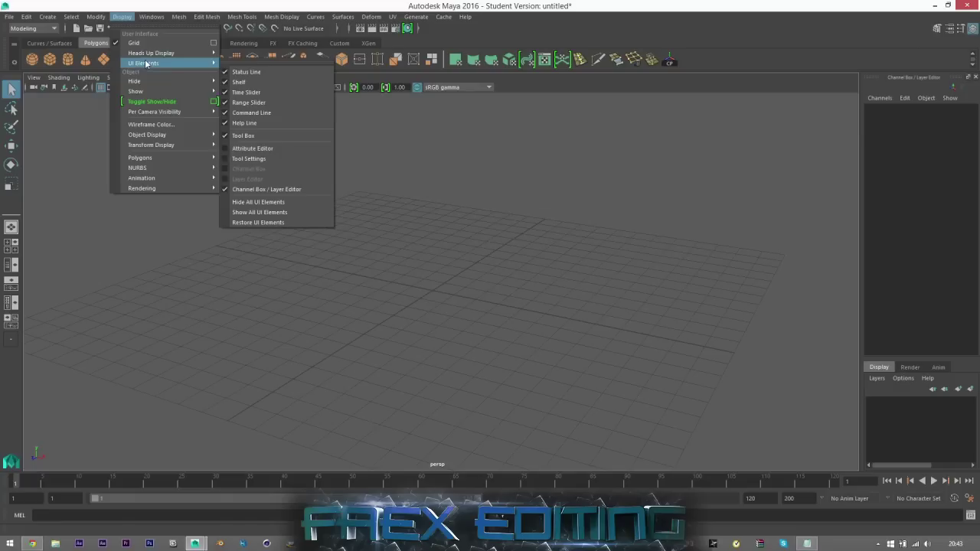
pyautogui.moveTo(153, 53)
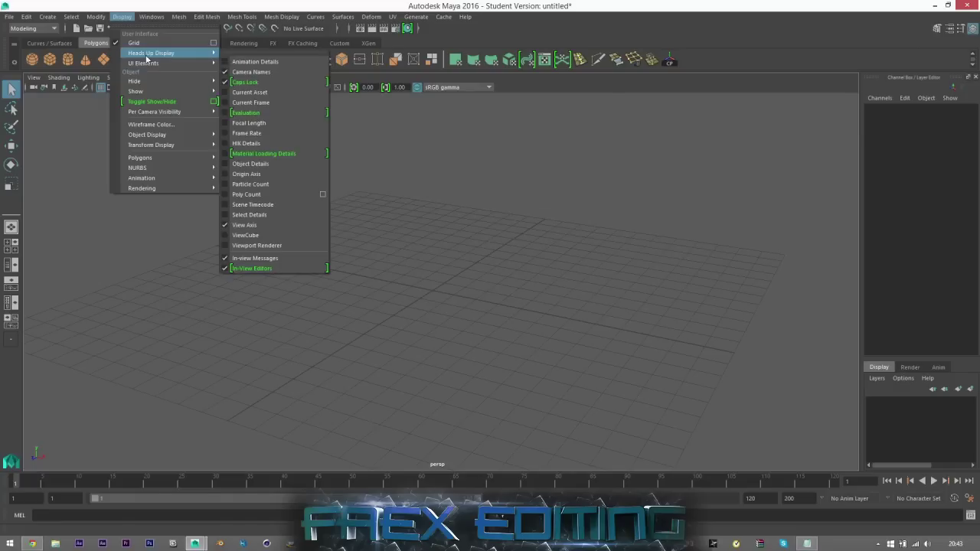
pyautogui.click(263, 195)
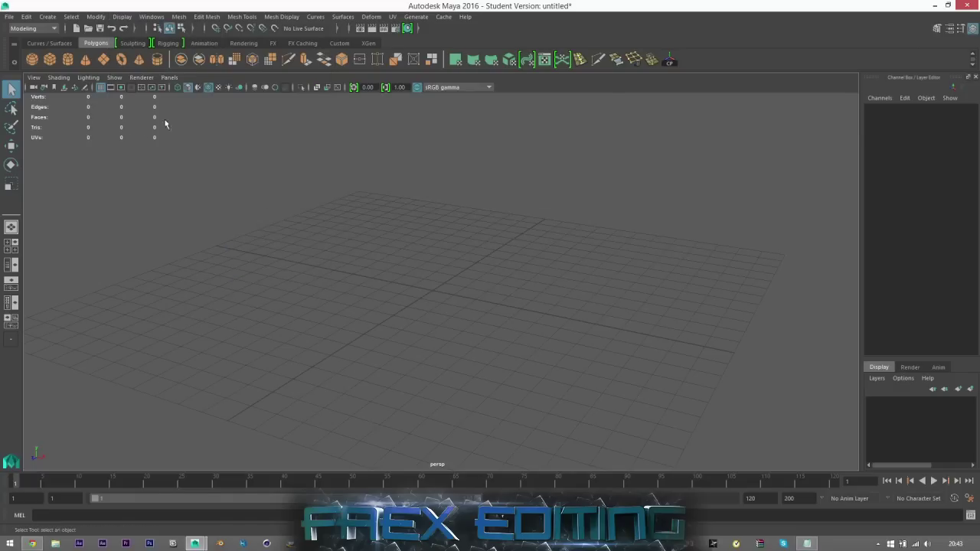
pyautogui.keyDown('alt'); pyautogui.moveTo(319, 197); pyautogui.dragTo(309, 218, button='middle'); pyautogui.keyUp('alt')
pyautogui.keyDown('alt'); pyautogui.moveTo(380, 242); pyautogui.dragTo(418, 244); pyautogui.keyUp('alt')
pyautogui.moveTo(398, 211)
pyautogui.keyDown('alt'); pyautogui.mouseDown(button='middle')
pyautogui.moveTo(385, 199)
pyautogui.moveTo(411, 208)
pyautogui.moveTo(400, 217)
pyautogui.mouseUp(button='middle'); pyautogui.keyUp('alt')
pyautogui.click(10, 145)
pyautogui.click(11, 164)
pyautogui.click(12, 186)
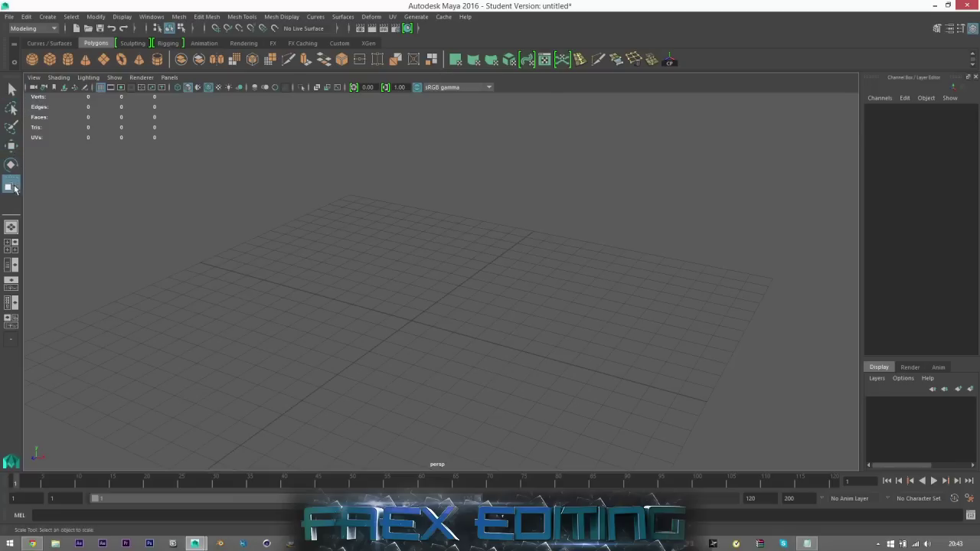
pyautogui.click(11, 90)
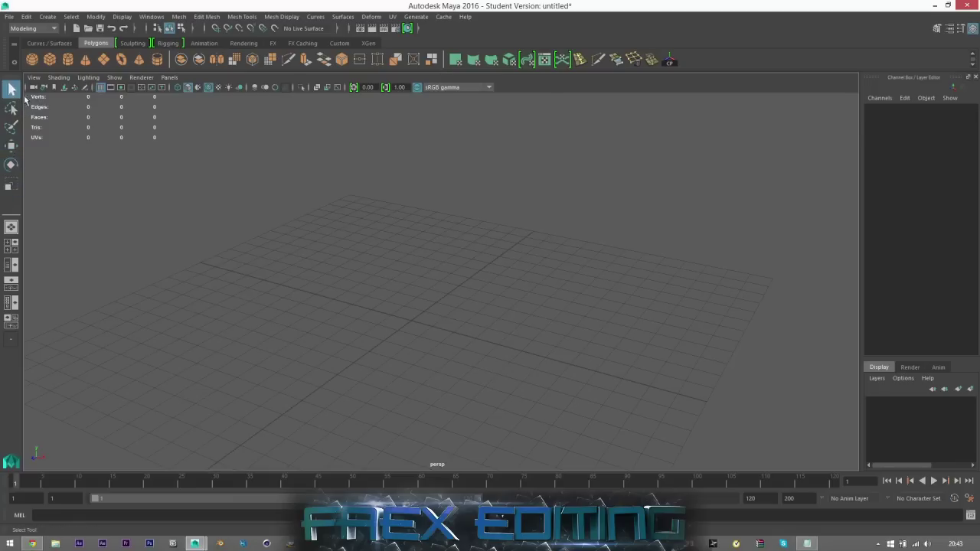
pyautogui.click(11, 247)
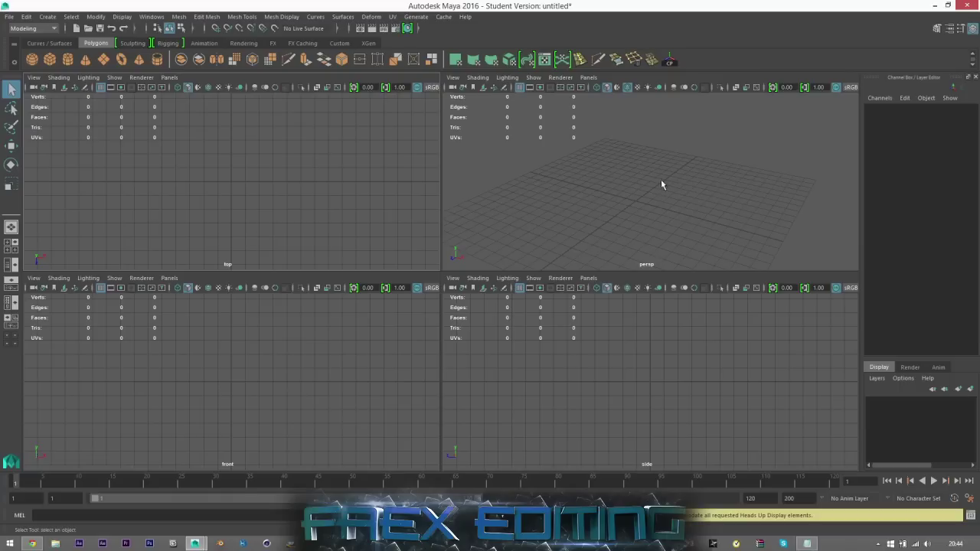
pyautogui.press('space')
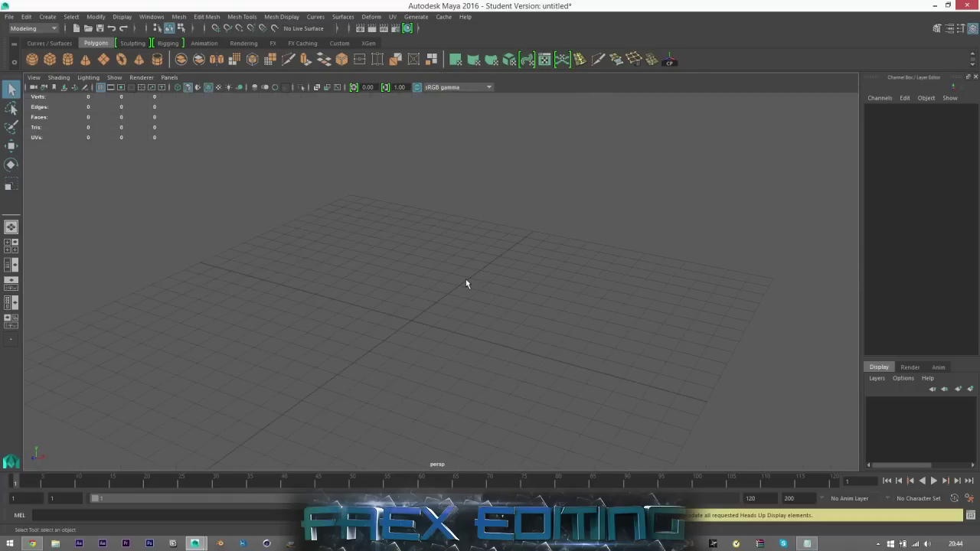
pyautogui.press('space')
pyautogui.press('space')
pyautogui.press('space')
pyautogui.press('space')
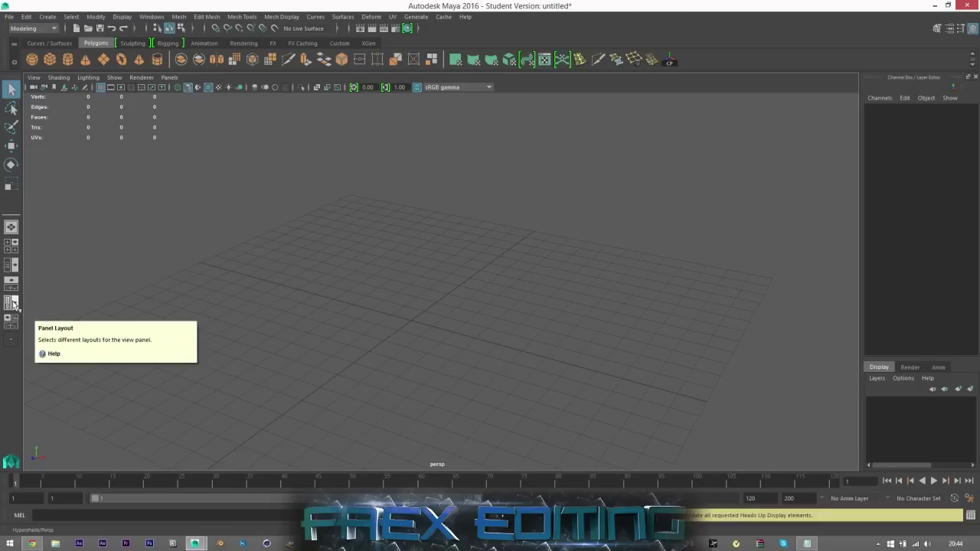
pyautogui.click(11, 265)
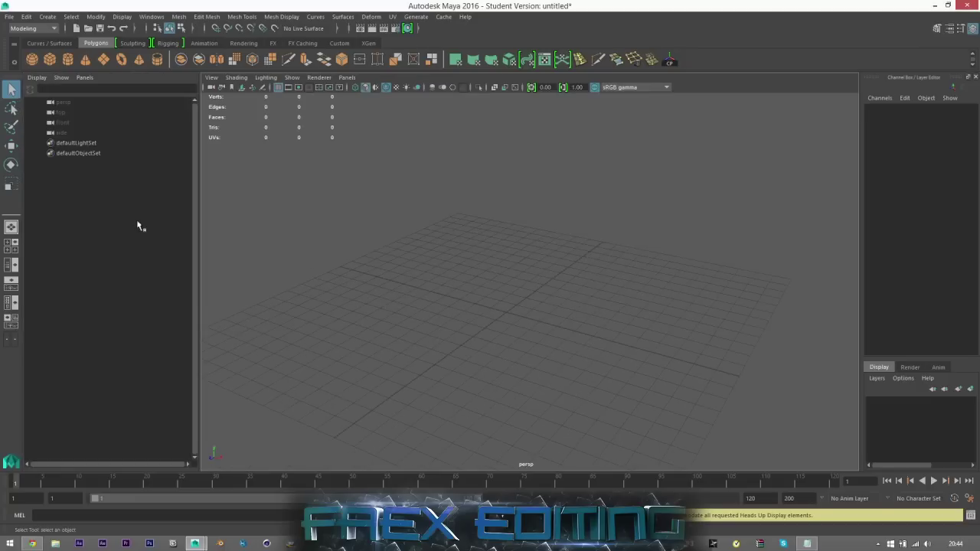
pyautogui.click(10, 245)
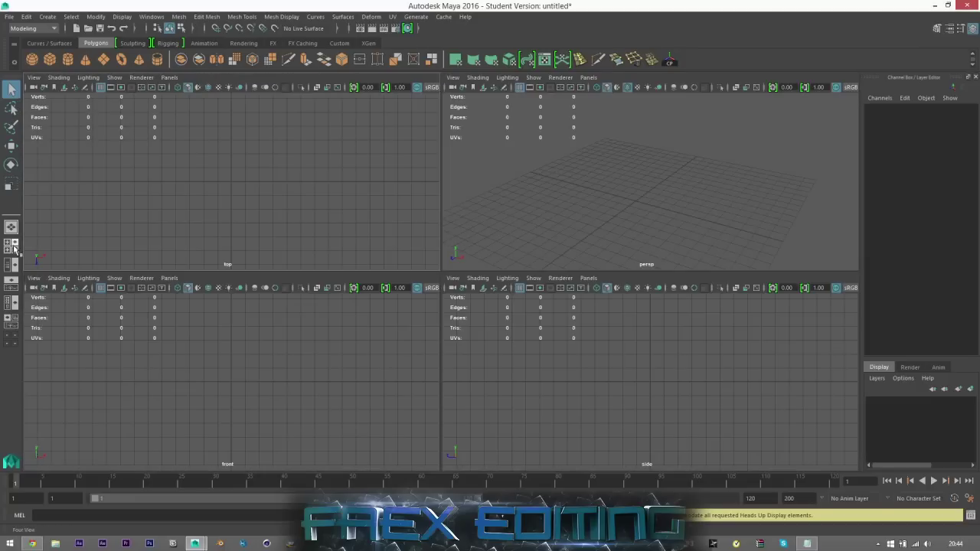
pyautogui.press('space')
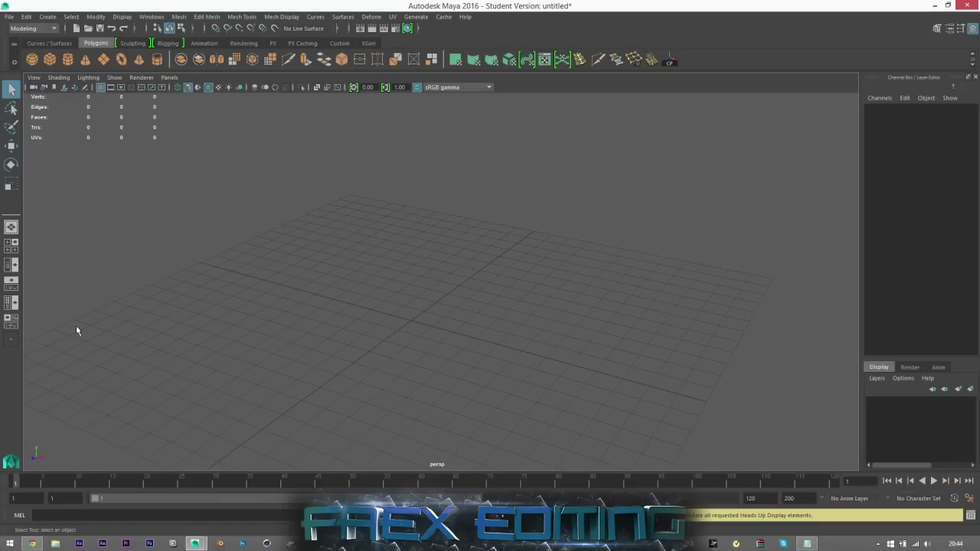
pyautogui.click(11, 265)
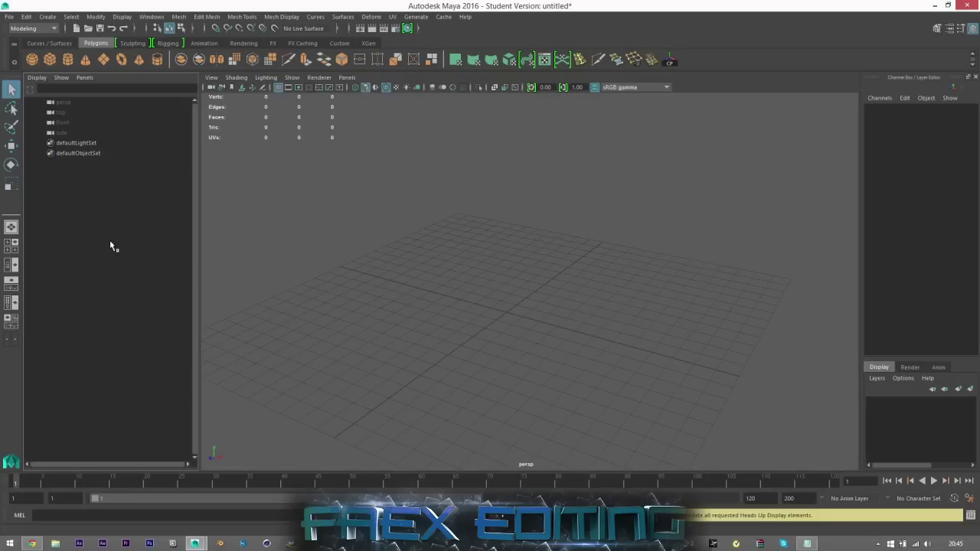
pyautogui.press('space')
pyautogui.click(11, 265)
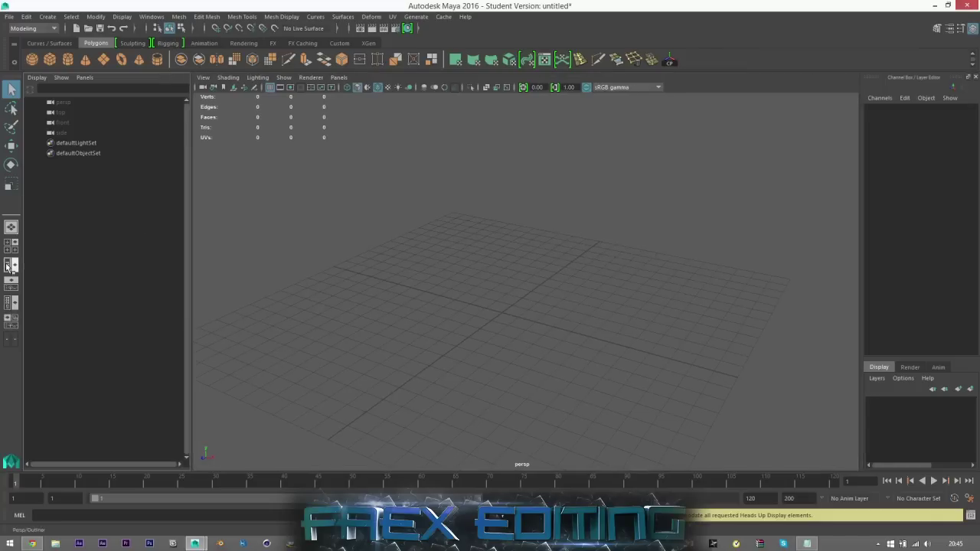
pyautogui.press('space')
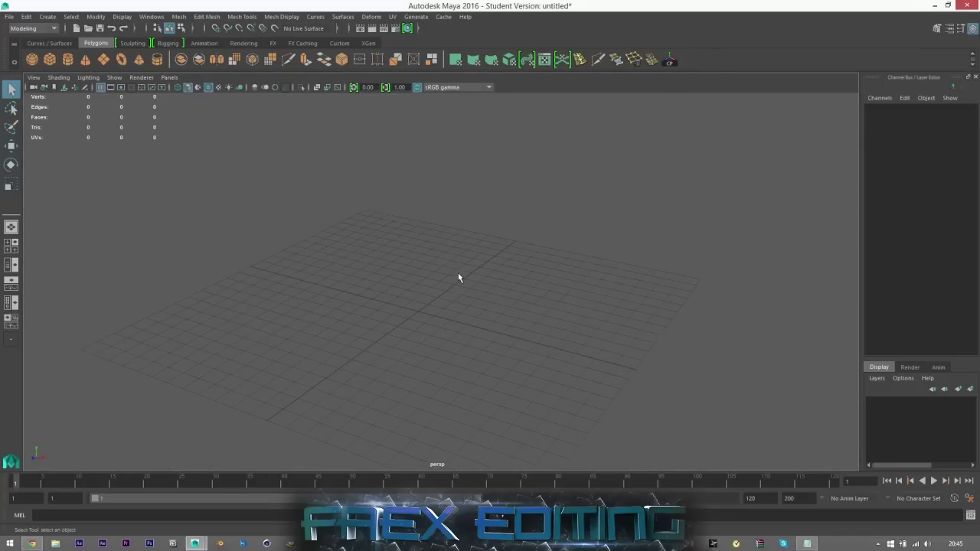
pyautogui.keyDown('alt'); pyautogui.moveTo(460, 275); pyautogui.dragTo(408, 294, button='right'); pyautogui.keyUp('alt')
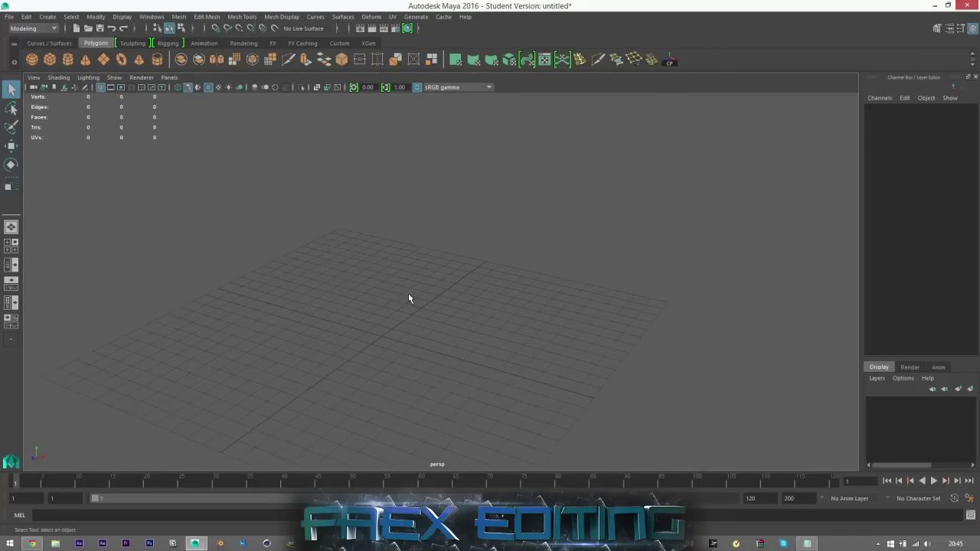
# Step: Create a polygon cube and set its X, Y and Z scale to 10
pyautogui.click(51, 61)
pyautogui.click(379, 335)
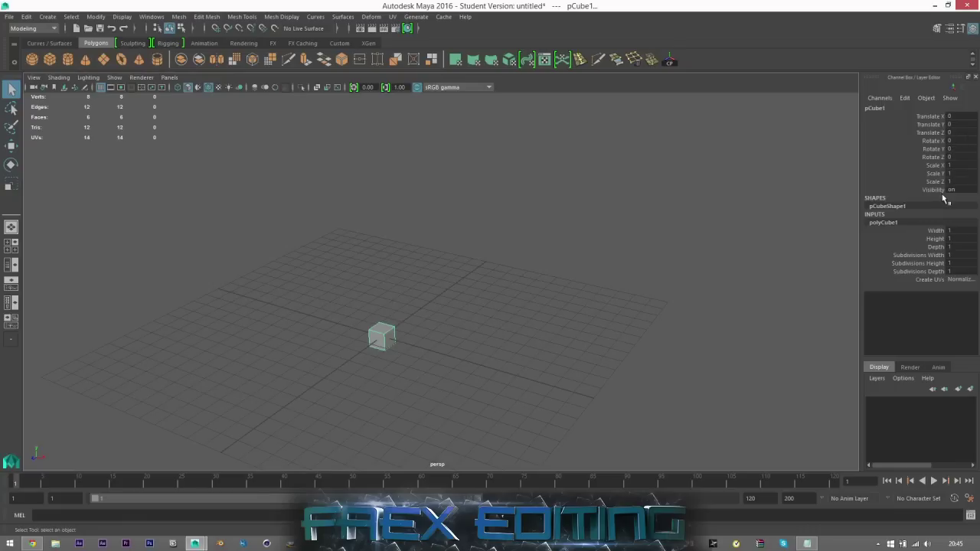
pyautogui.doubleClick(957, 166)
pyautogui.write('10')
pyautogui.press('Tab')
pyautogui.write('0')
pyautogui.press('Tab')
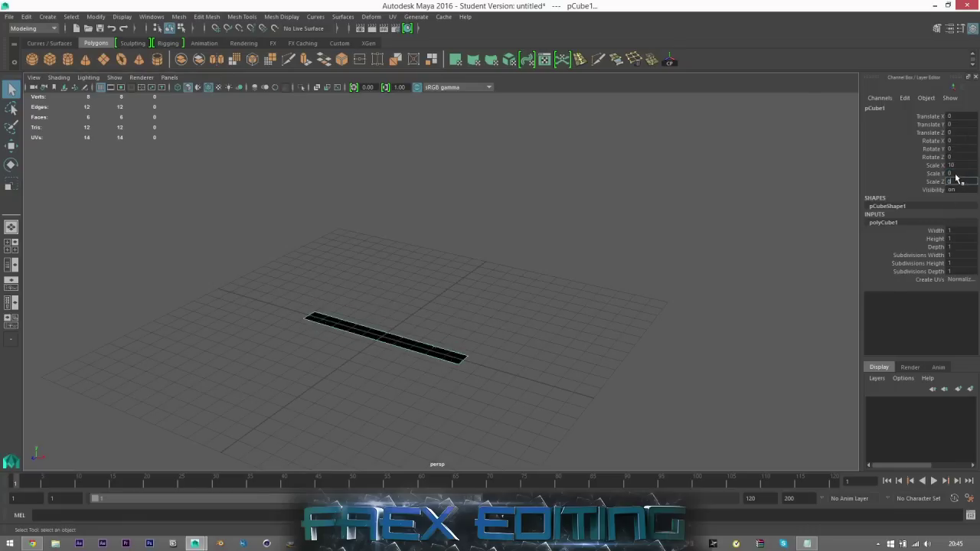
pyautogui.write('10')
pyautogui.press('Return')
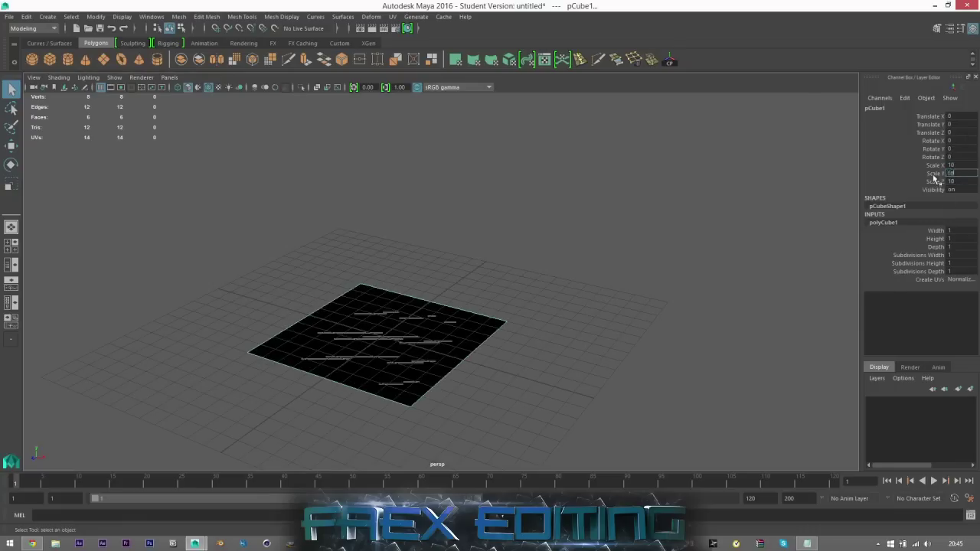
pyautogui.click(944, 175)
pyautogui.write('10')
pyautogui.press('Return')
# Step: Rotate the cube 45° around Y in the Channel Box
pyautogui.doubleClick(957, 149)
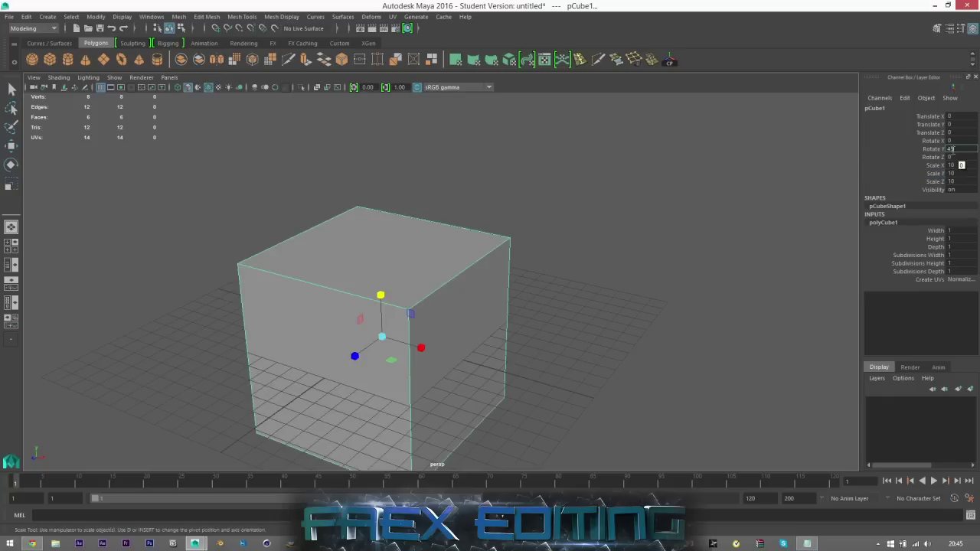
pyautogui.write('45')
pyautogui.click(933, 150)
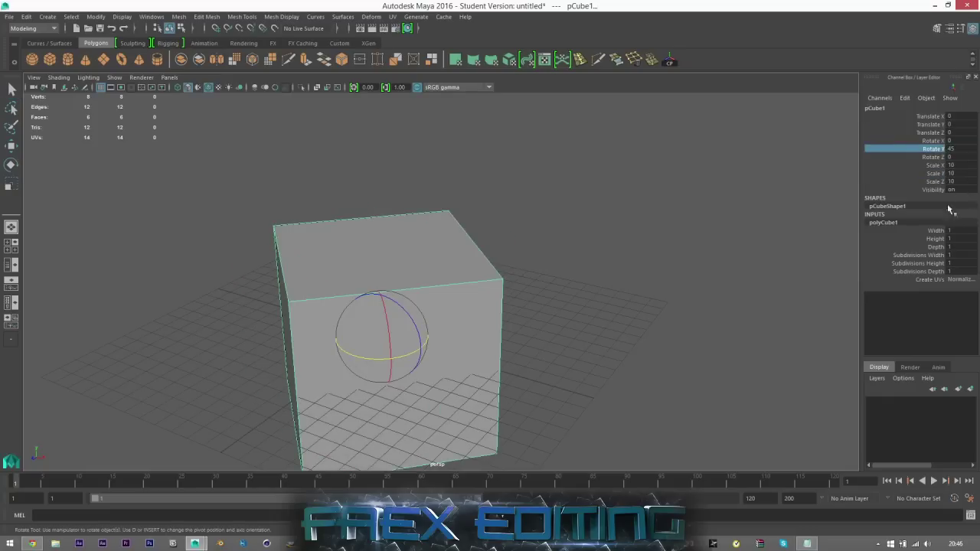
# Step: Give the cube 10 width, height and depth subdivisions
pyautogui.click(963, 255)
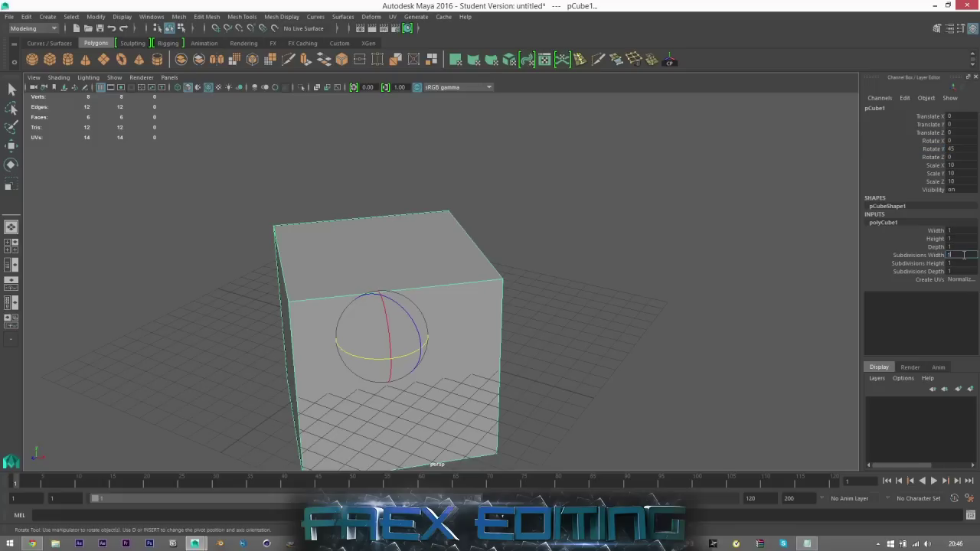
pyautogui.write('0')
pyautogui.click(959, 264)
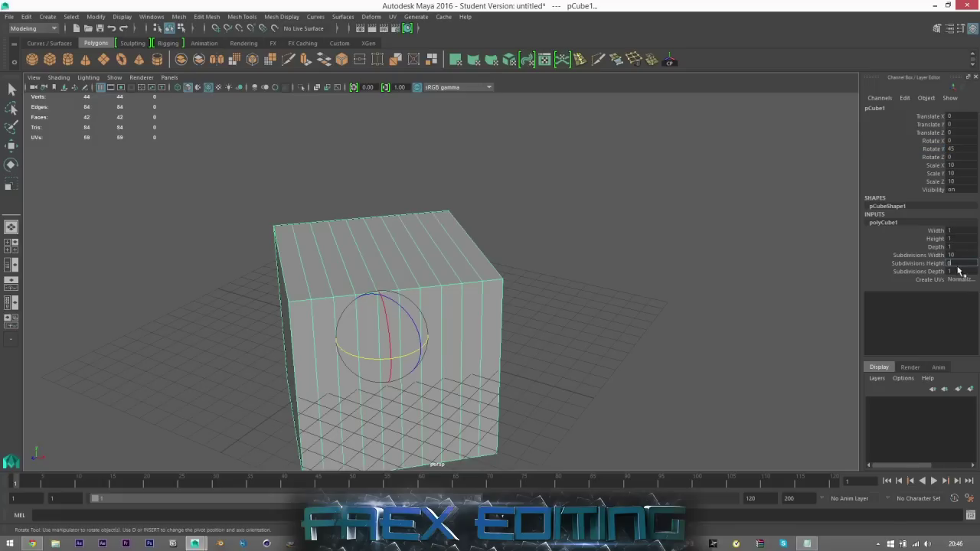
pyautogui.write('0')
pyautogui.click(960, 271)
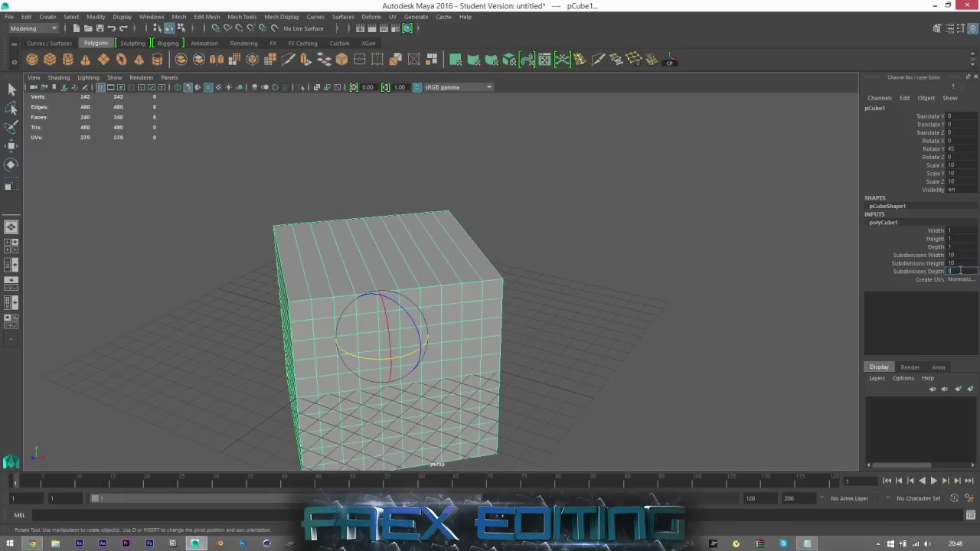
pyautogui.write('0')
pyautogui.click(923, 264)
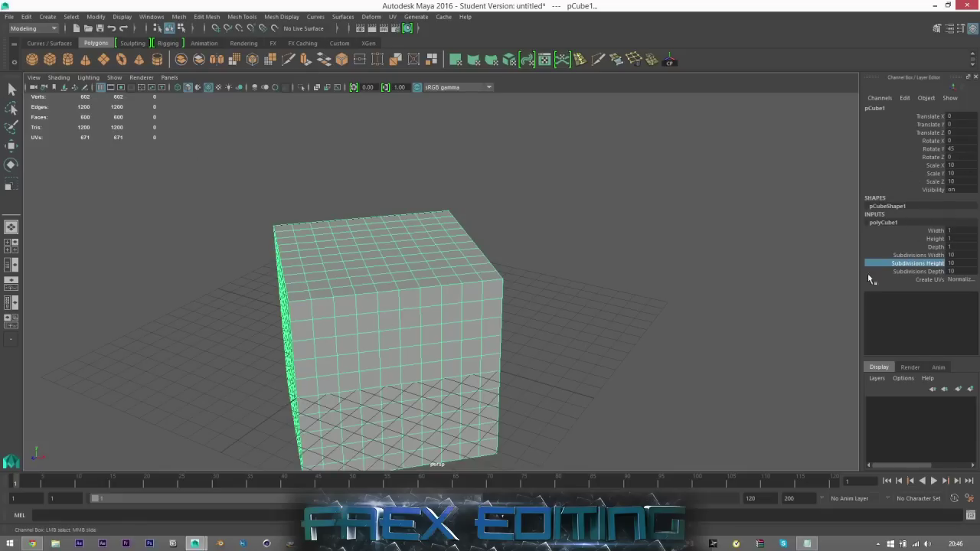
# Step: Slide the cube along X, tumble it freely, then delete it
pyautogui.click(11, 147)
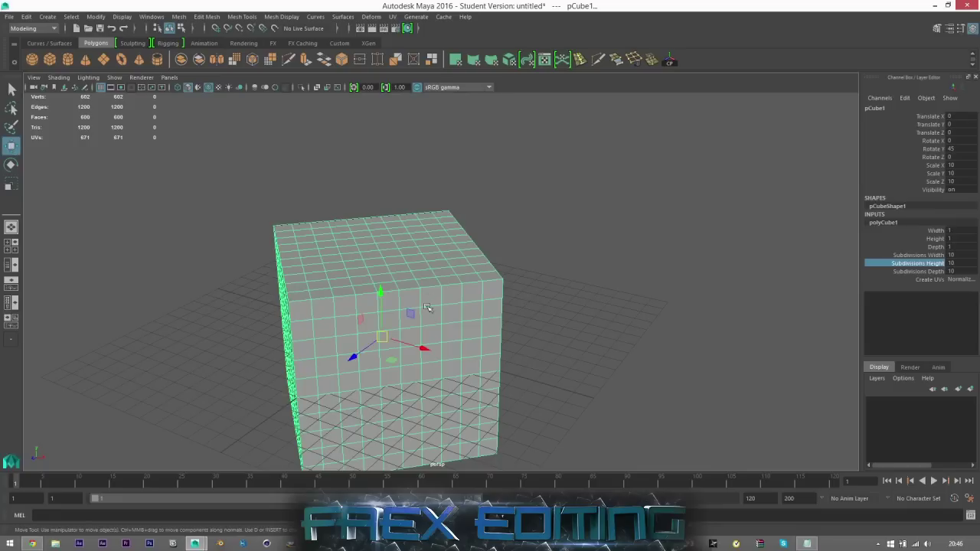
pyautogui.moveTo(412, 348); pyautogui.dragTo(298, 374)
pyautogui.press('r')
pyautogui.click(11, 163)
pyautogui.moveTo(398, 322); pyautogui.dragTo(438, 230)
pyautogui.click(11, 146)
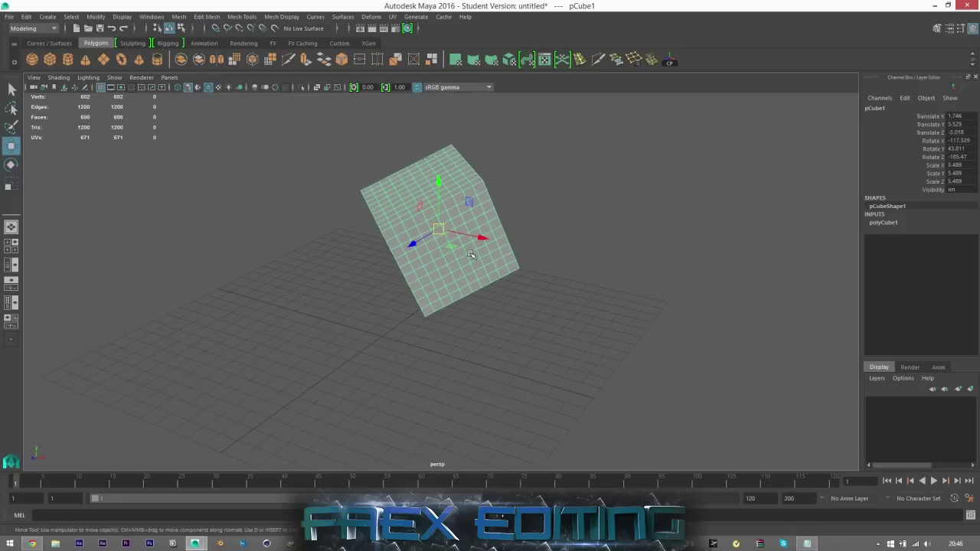
pyautogui.press('Delete')
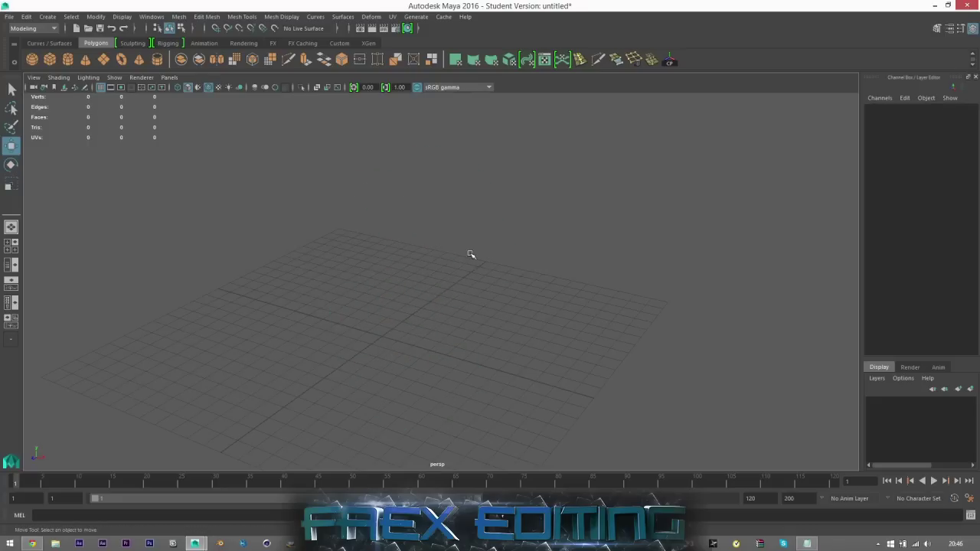
# Step: Switch the menu set from Modeling to Rigging and browse its command menus
pyautogui.click(39, 30)
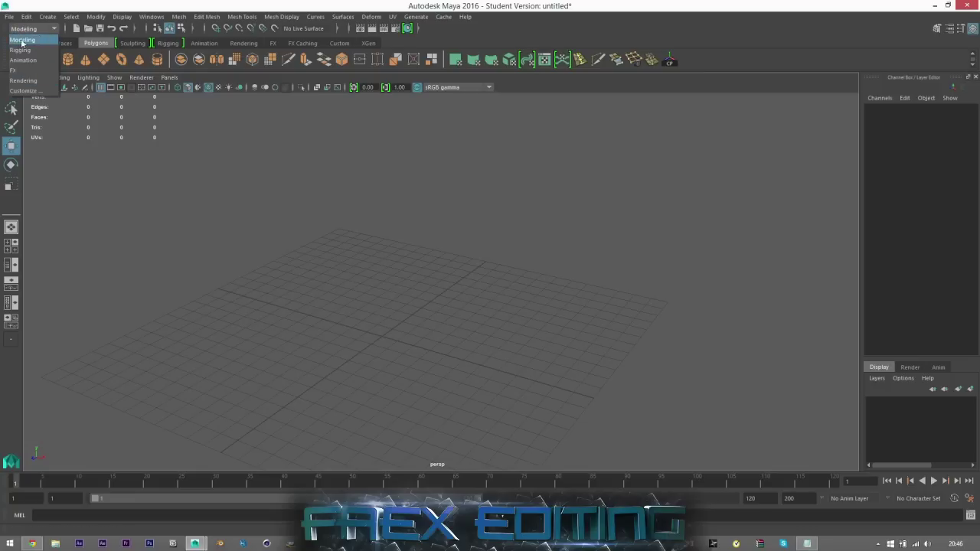
pyautogui.click(22, 40)
pyautogui.click(31, 29)
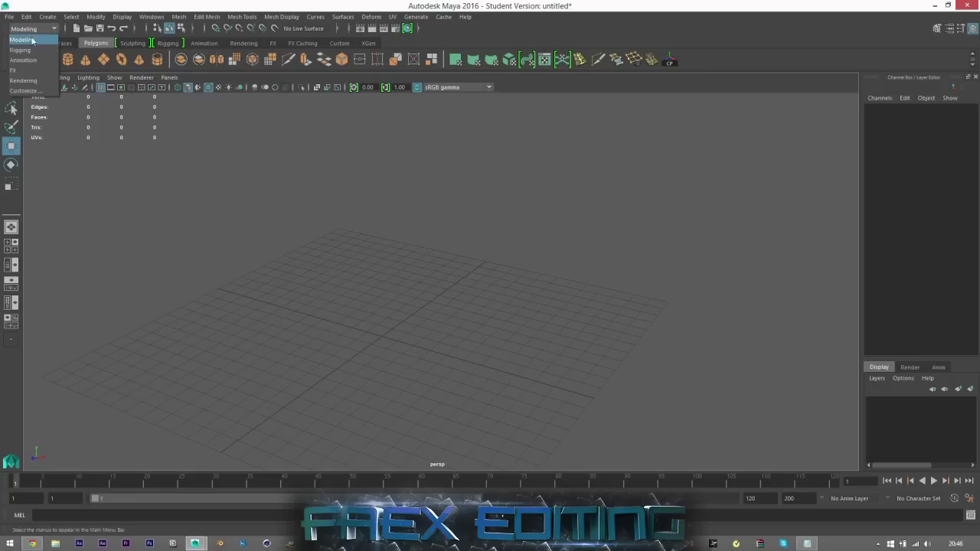
pyautogui.click(31, 50)
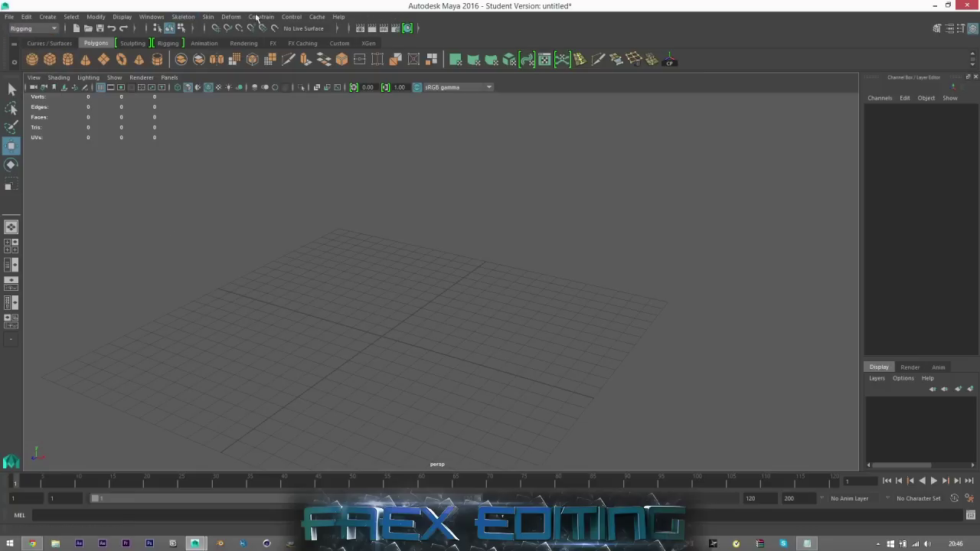
pyautogui.click(291, 17)
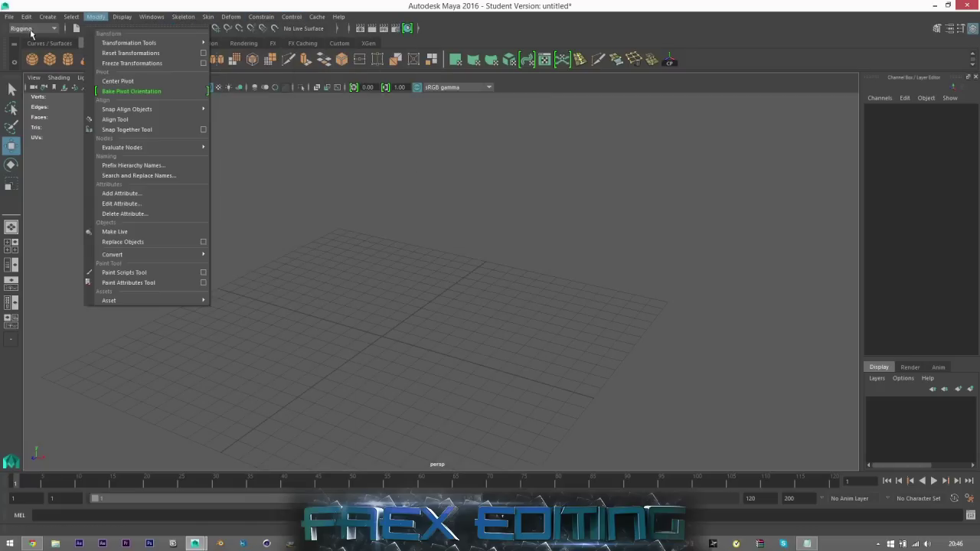
pyautogui.click(30, 30)
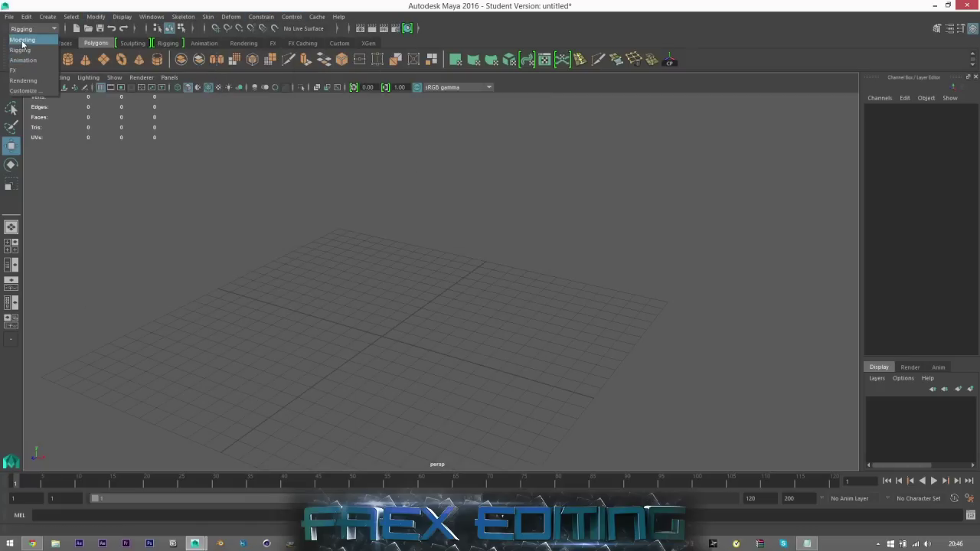
# Step: Return to the Modeling menu set and create a polygon cube scaled uniformly to 9.804
pyautogui.click(23, 40)
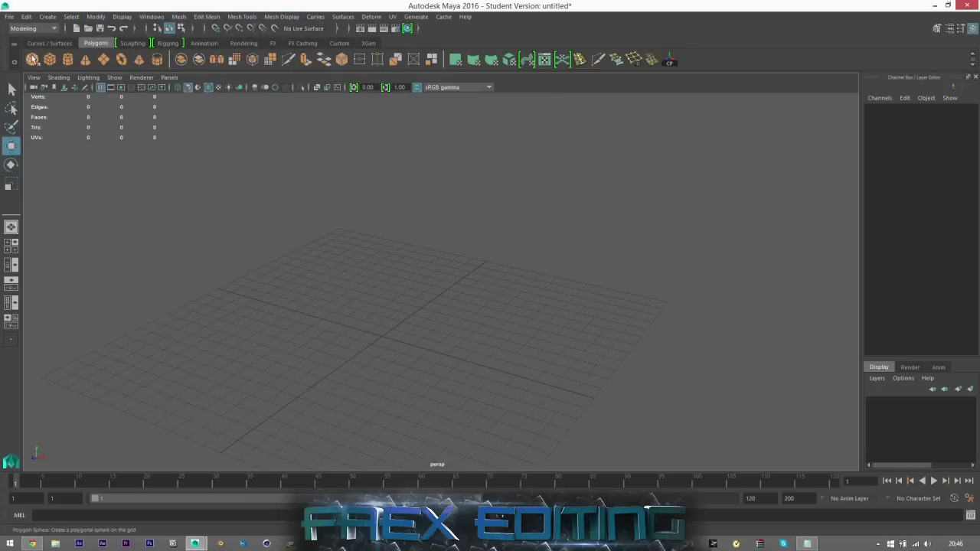
pyautogui.click(12, 89)
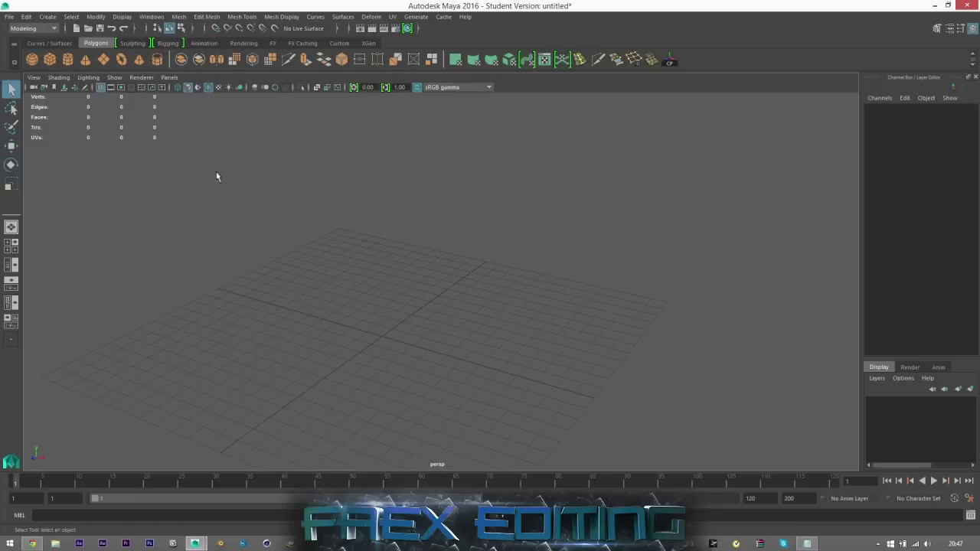
pyautogui.click(49, 60)
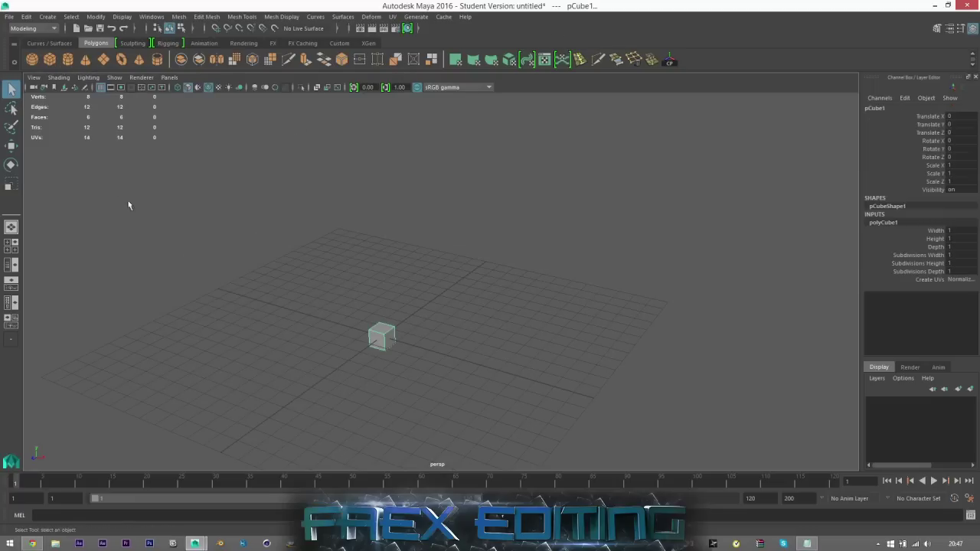
pyautogui.click(11, 185)
pyautogui.moveTo(382, 337); pyautogui.dragTo(521, 337)
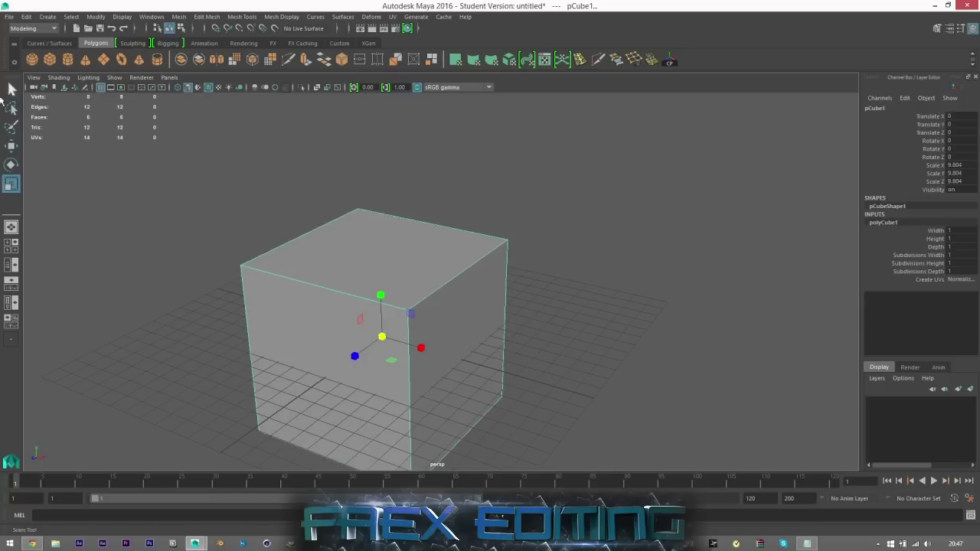
# Step: Deselect the cube, turn off Wireframe on Shaded, and pan the view upward
pyautogui.click(11, 90)
pyautogui.click(338, 193)
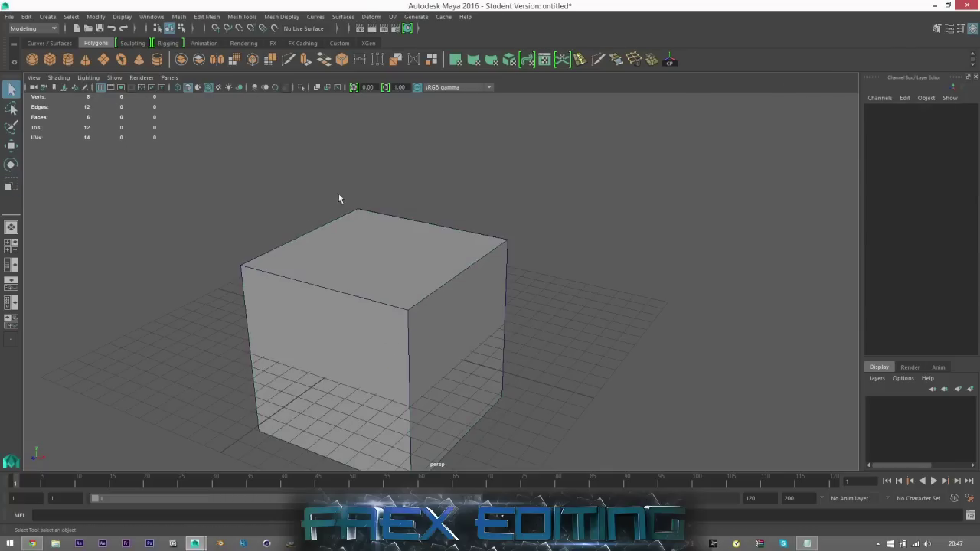
pyautogui.click(210, 88)
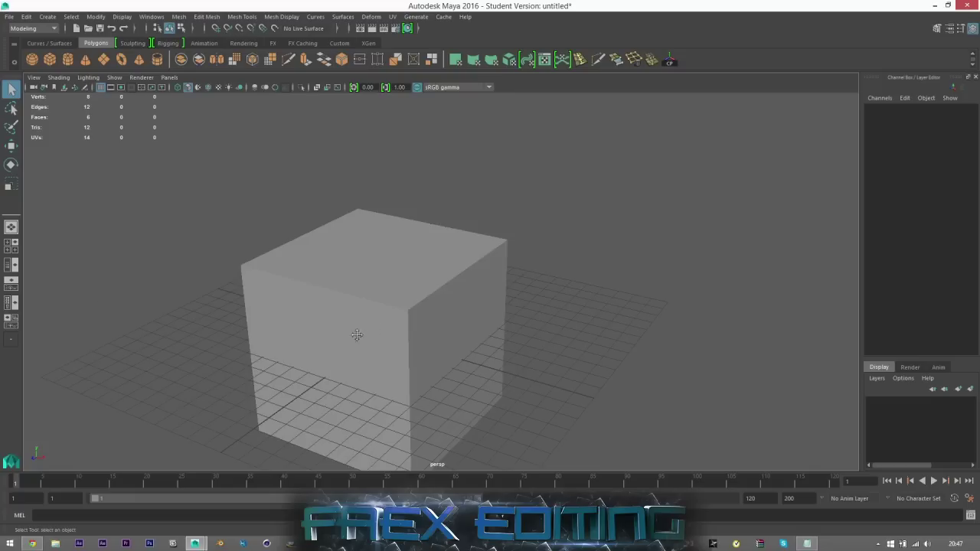
pyautogui.keyDown('alt'); pyautogui.moveTo(357, 334); pyautogui.dragTo(375, 217, button='middle'); pyautogui.keyUp('alt')
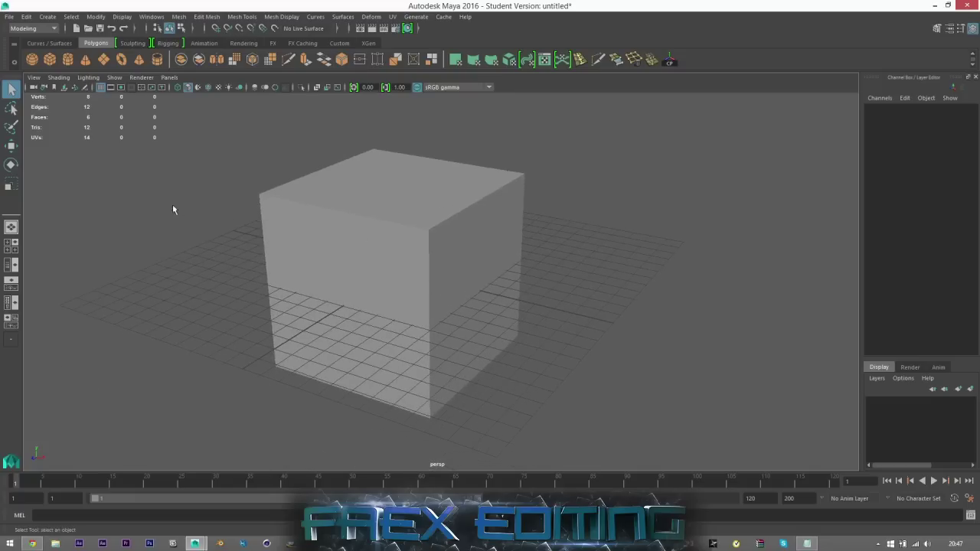
# Step: Turn Wireframe on Shaded back on and orbit around the cube from several angles
pyautogui.click(208, 88)
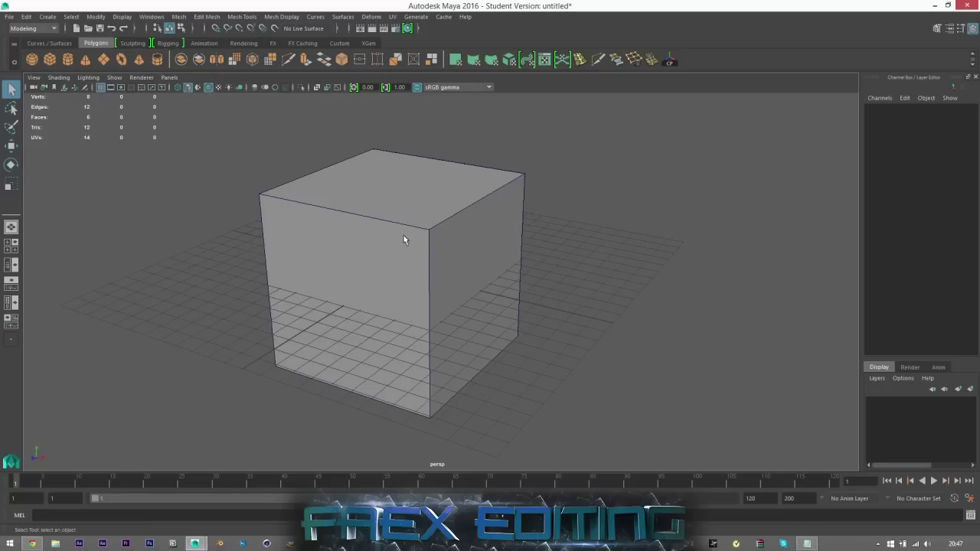
pyautogui.keyDown('alt'); pyautogui.moveTo(460, 341); pyautogui.dragTo(416, 295); pyautogui.keyUp('alt')
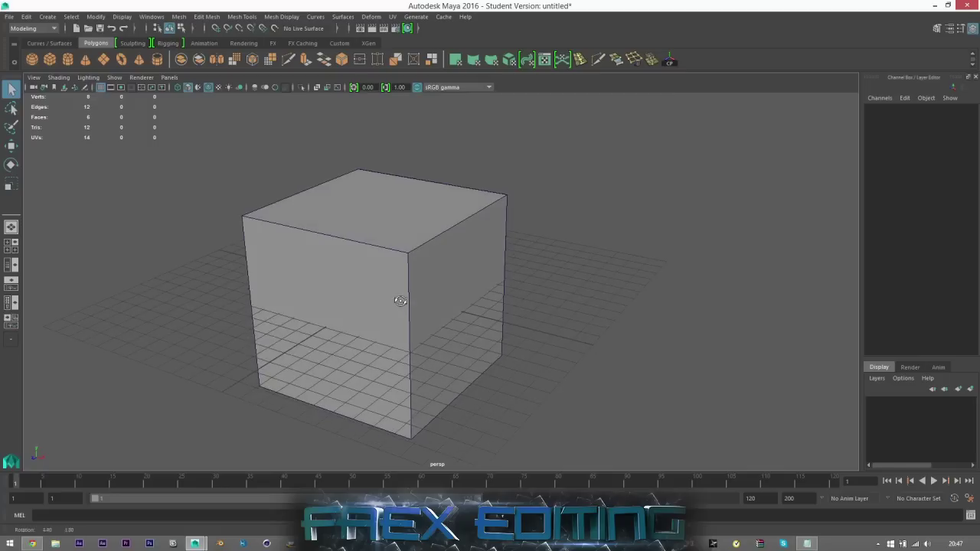
pyautogui.keyDown('alt'); pyautogui.moveTo(400, 301); pyautogui.dragTo(417, 304); pyautogui.keyUp('alt')
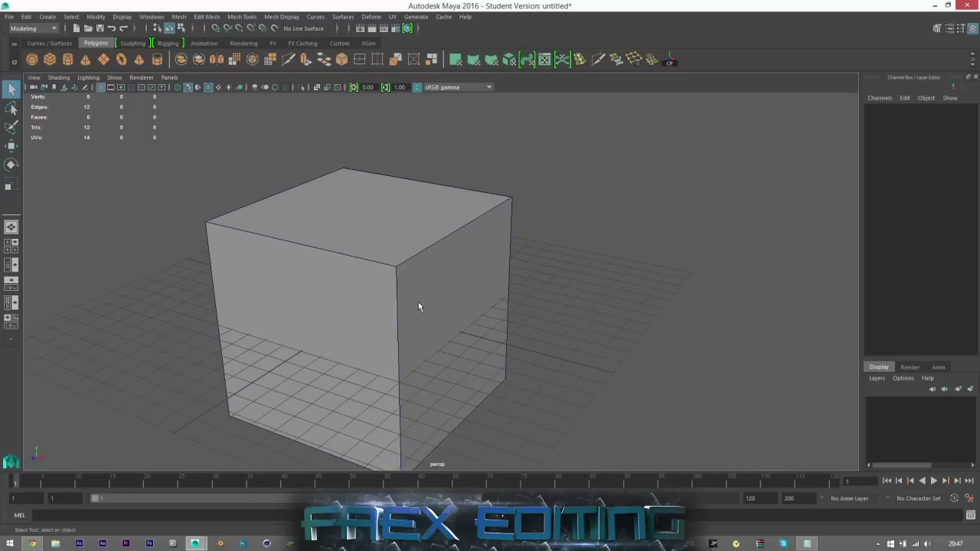
pyautogui.moveTo(419, 304)
pyautogui.keyDown('alt'); pyautogui.mouseDown()
pyautogui.moveTo(401, 319)
pyautogui.moveTo(399, 303)
pyautogui.mouseUp(); pyautogui.keyUp('alt')
pyautogui.keyDown('alt'); pyautogui.moveTo(358, 249); pyautogui.dragTo(367, 127); pyautogui.keyUp('alt')
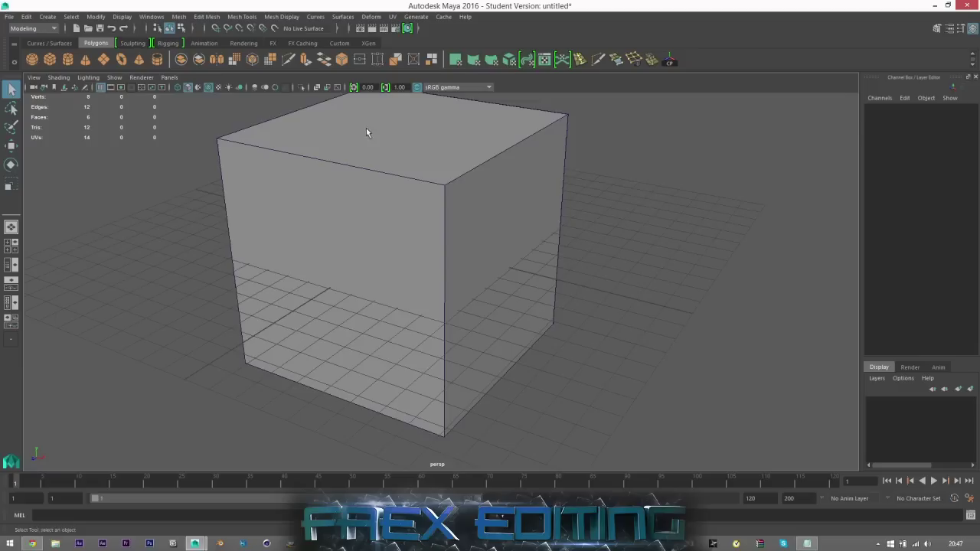
# Step: Inspect the cube in X-ray, turn X-ray off, and delete the cube
pyautogui.click(316, 88)
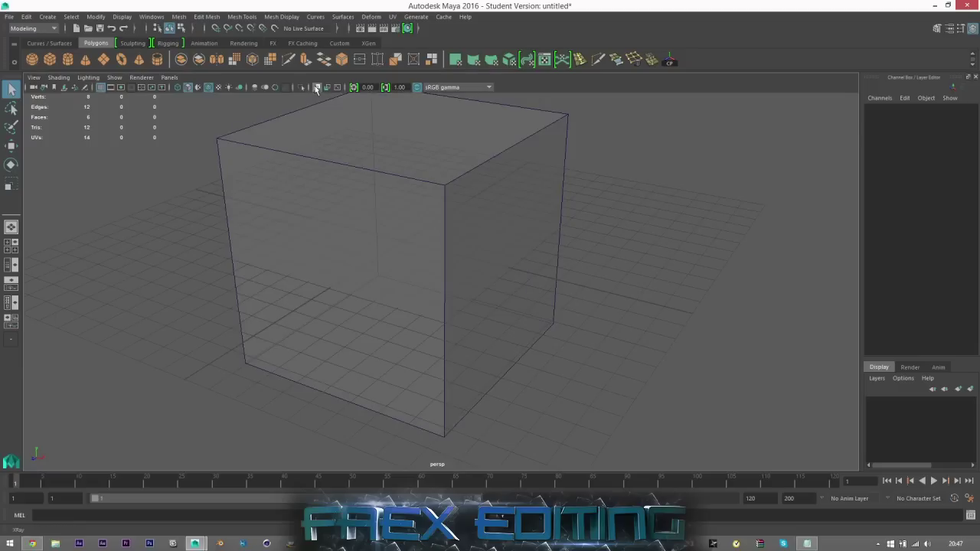
pyautogui.moveTo(437, 274)
pyautogui.keyDown('alt'); pyautogui.mouseDown()
pyautogui.moveTo(459, 232)
pyautogui.moveTo(332, 301)
pyautogui.moveTo(260, 276)
pyautogui.moveTo(291, 319)
pyautogui.moveTo(390, 278)
pyautogui.moveTo(414, 306)
pyautogui.mouseUp(); pyautogui.keyUp('alt')
pyautogui.press('5')
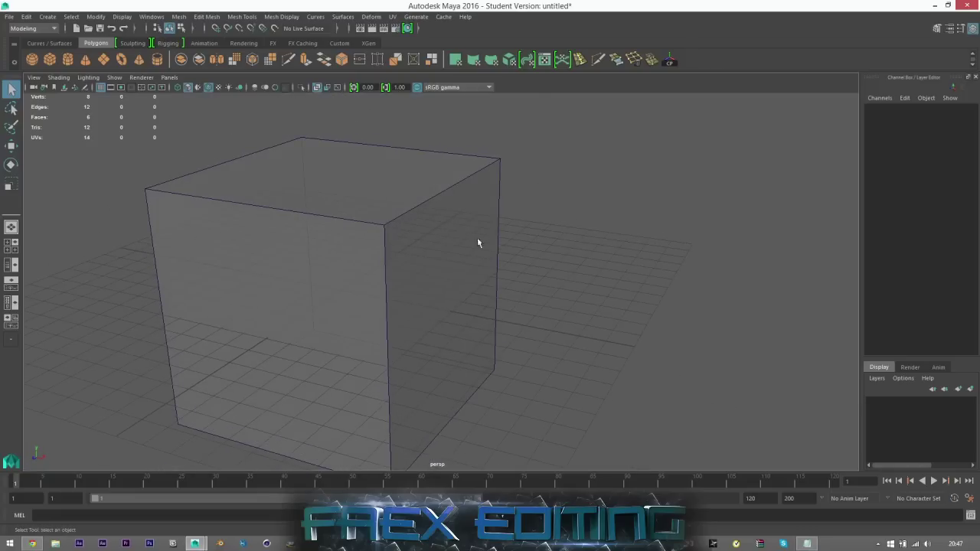
pyautogui.click(317, 87)
pyautogui.click(184, 207)
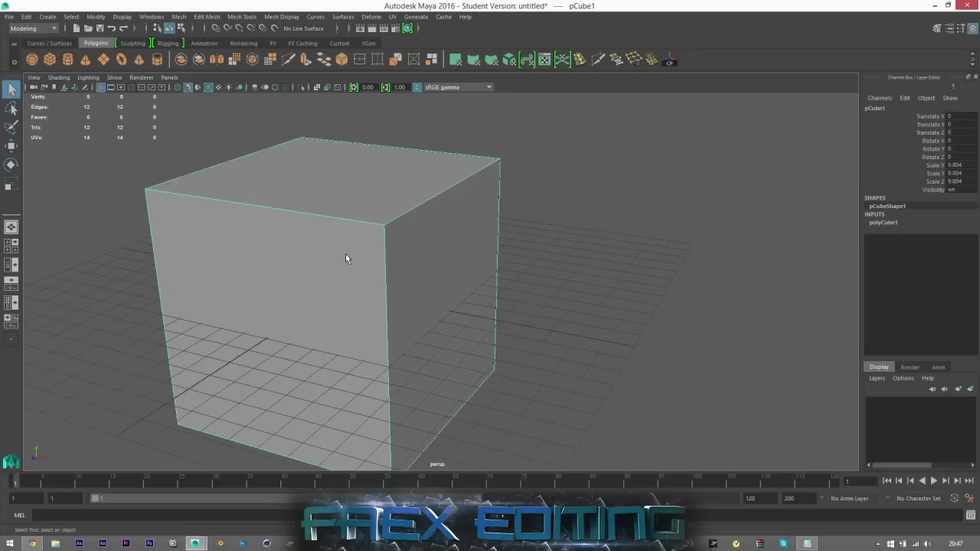
pyautogui.press('Delete')
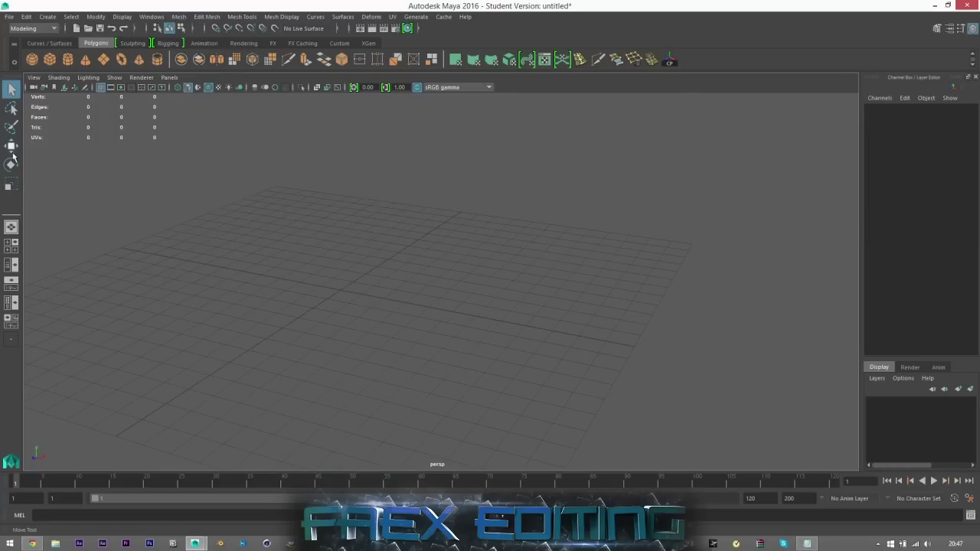
# Step: Browse the Mesh Tools, Mesh Display and Modify menus, then pick the Move tool
pyautogui.click(242, 16)
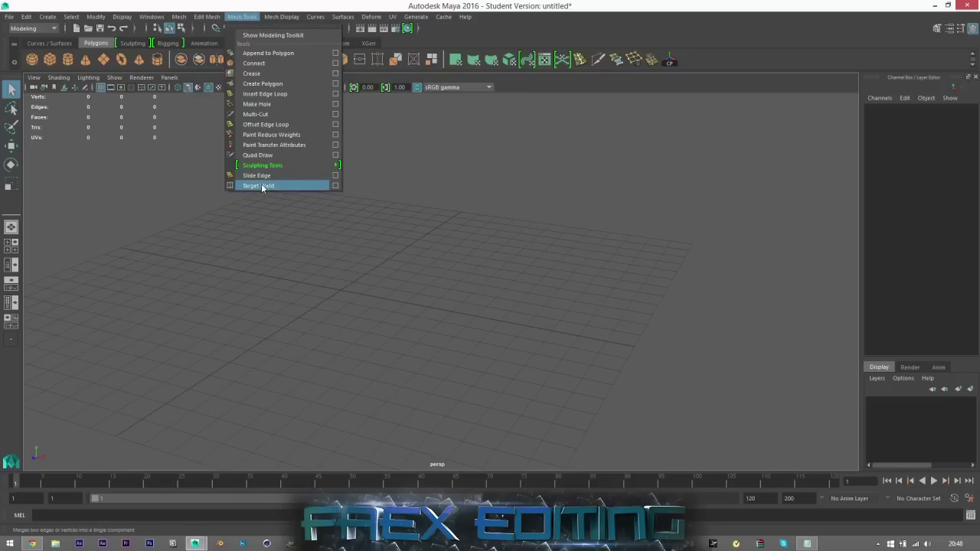
pyautogui.moveTo(266, 17)
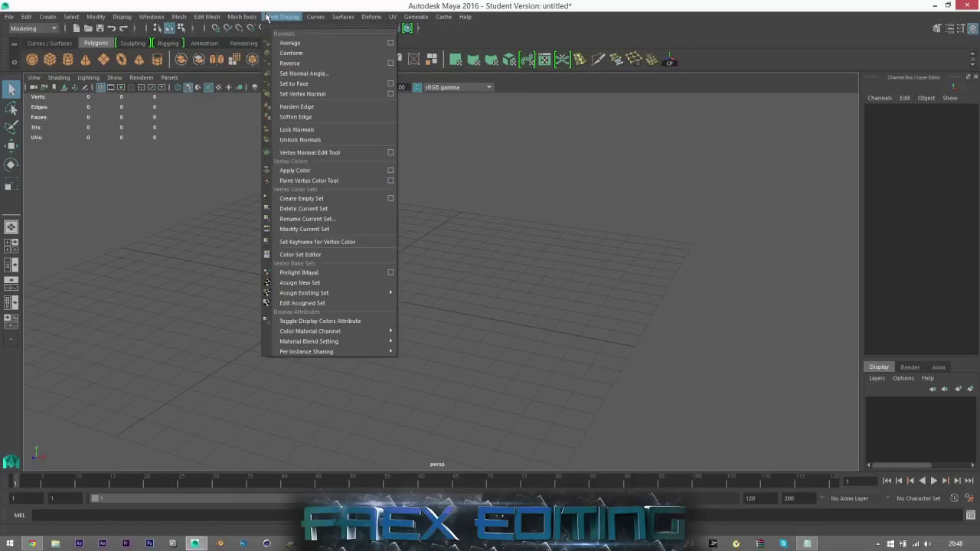
pyautogui.moveTo(205, 21)
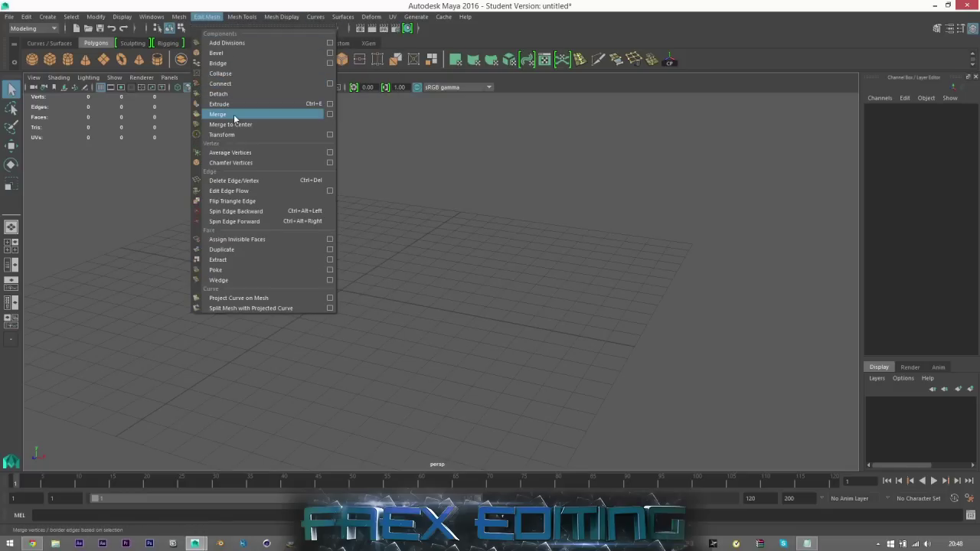
pyautogui.click(312, 4)
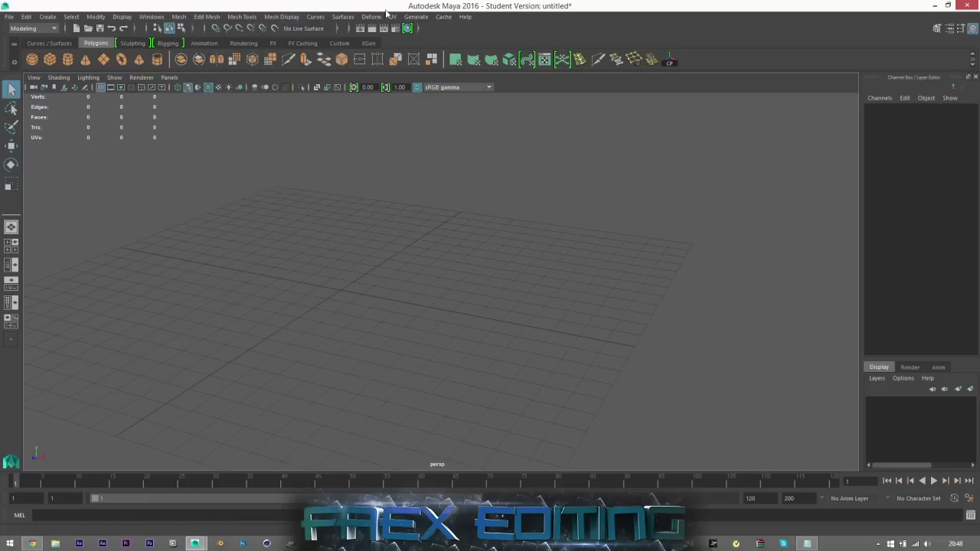
pyautogui.click(94, 17)
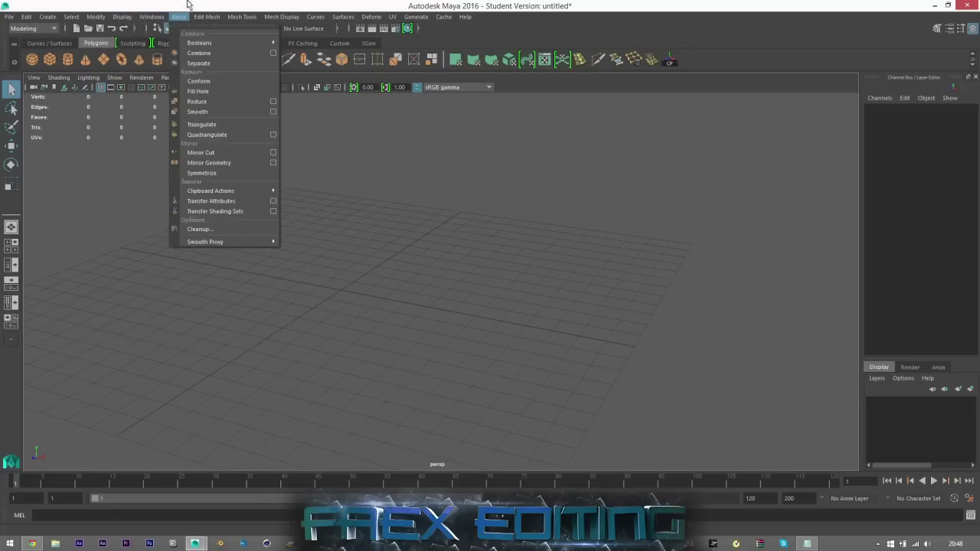
pyautogui.click(178, 16)
pyautogui.click(11, 149)
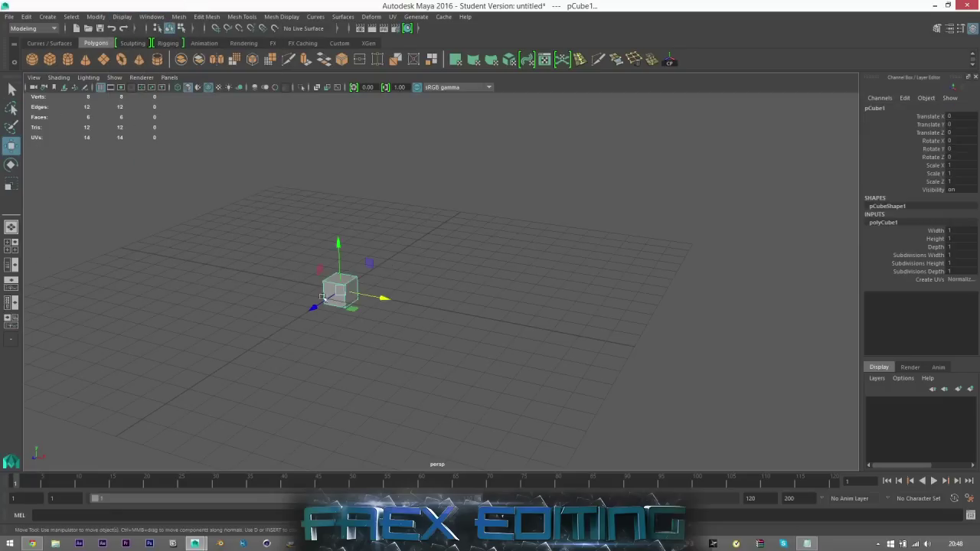
pyautogui.moveTo(336, 302); pyautogui.dragTo(332, 278)
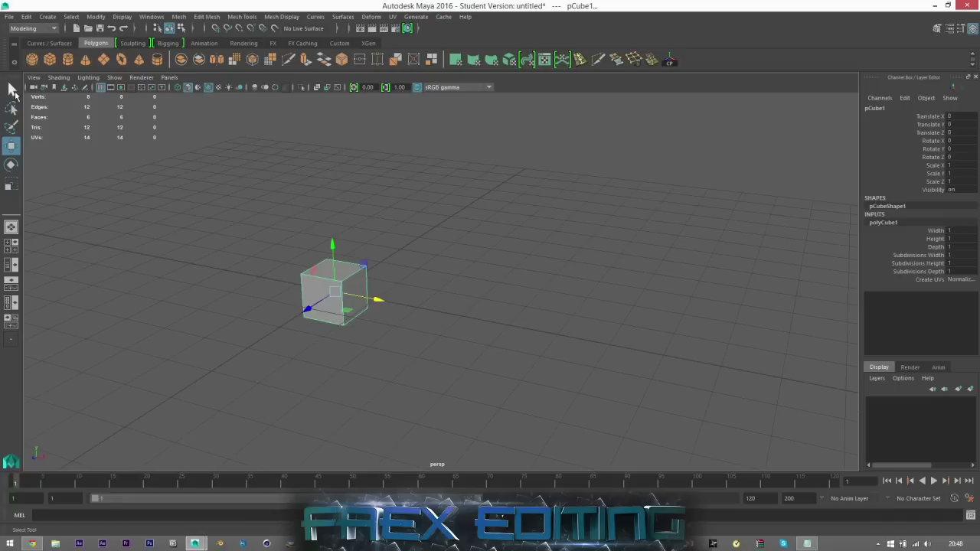
pyautogui.click(14, 92)
pyautogui.click(396, 275)
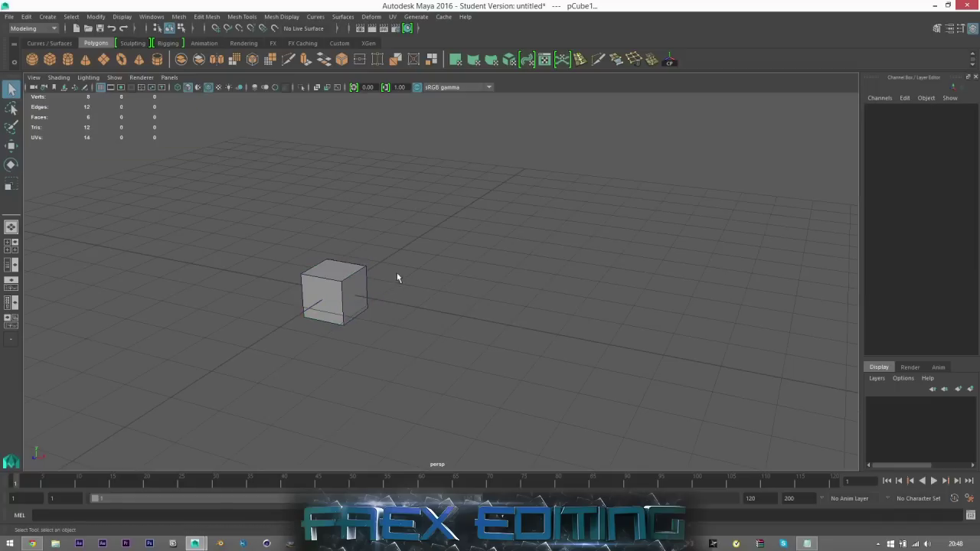
pyautogui.click(343, 315)
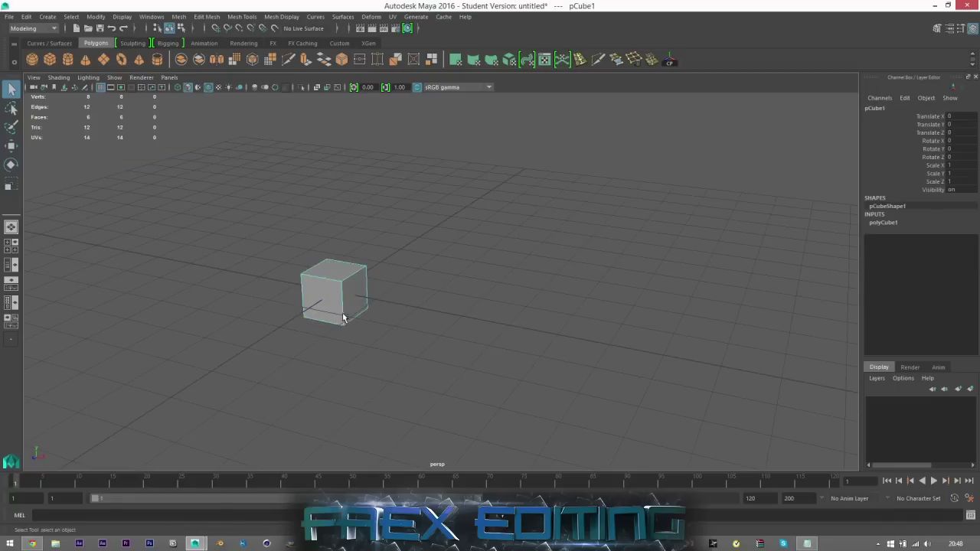
pyautogui.scroll(3, 376, 286)
pyautogui.keyDown('alt'); pyautogui.moveTo(374, 297); pyautogui.dragTo(438, 308, button='middle'); pyautogui.keyUp('alt')
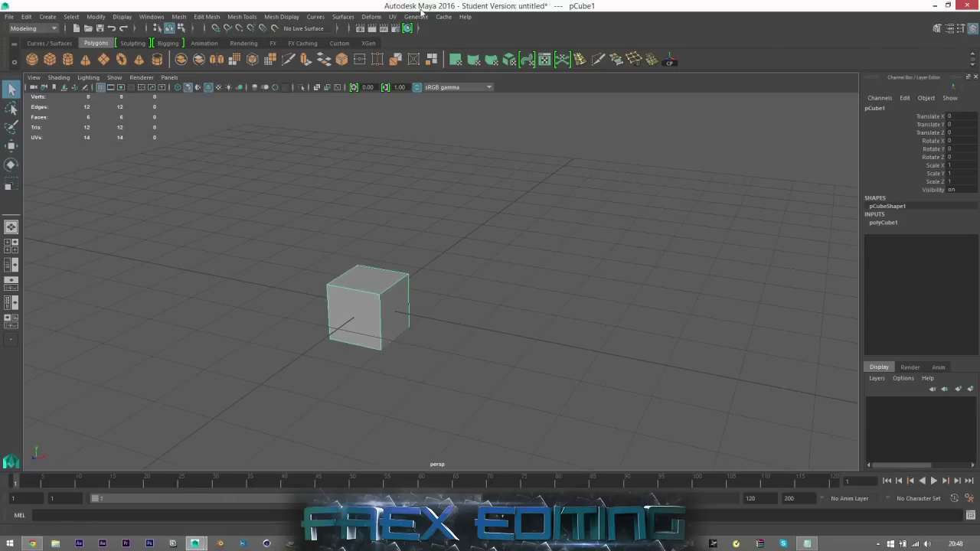
# Step: Open the Modeling Toolkit, try Edge and Face modes, and select the cube's front face
pyautogui.click(937, 29)
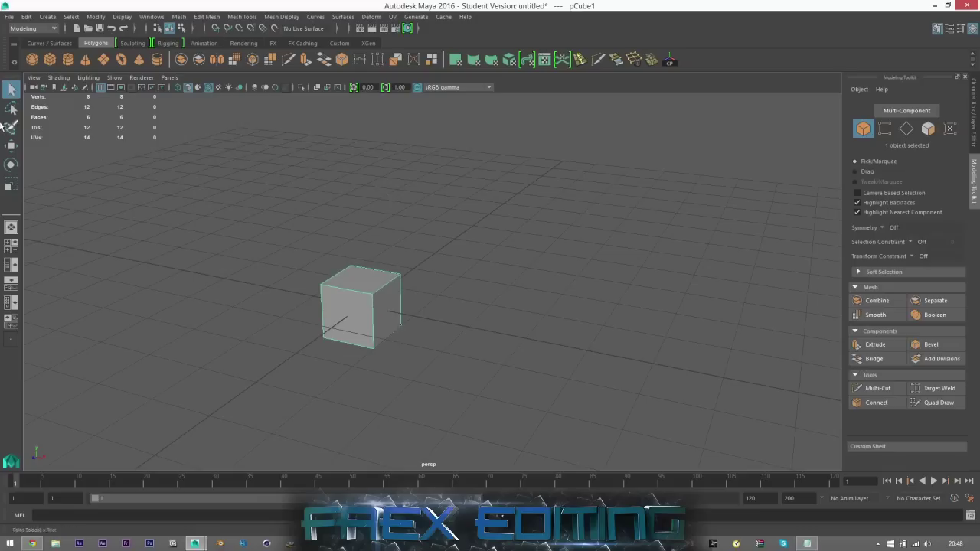
pyautogui.press('w')
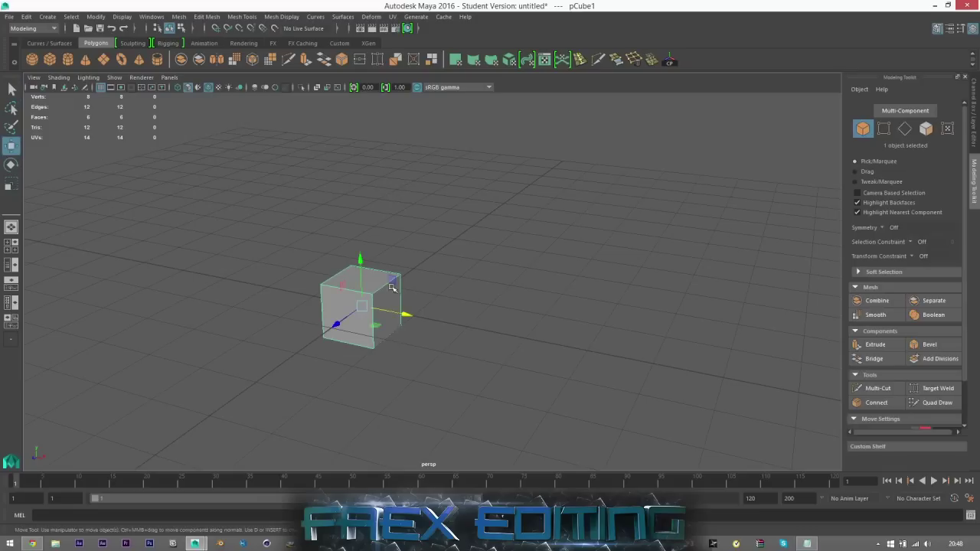
pyautogui.click(904, 129)
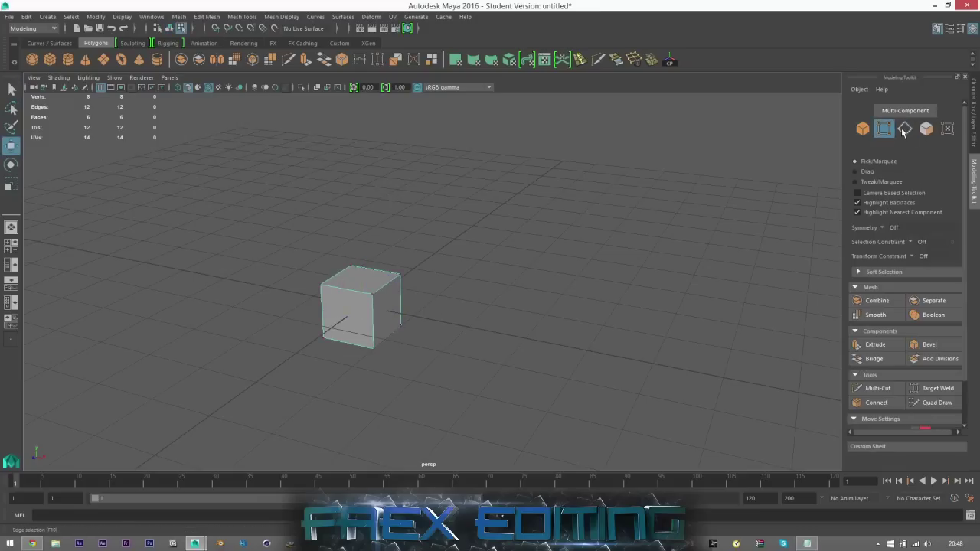
pyautogui.click(924, 131)
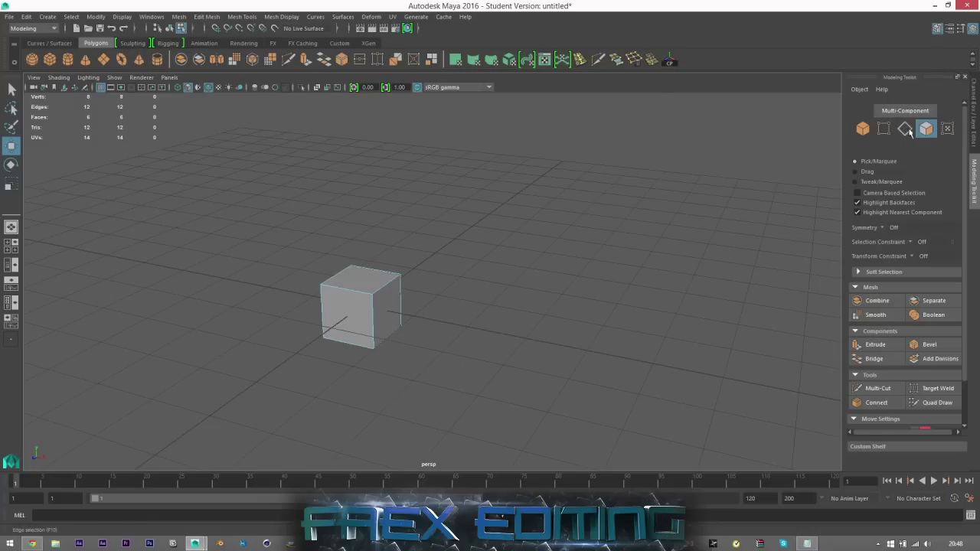
pyautogui.click(367, 310)
# Step: Select two top edges, drag them to skew the cube into a wedge, then undo it
pyautogui.click(905, 128)
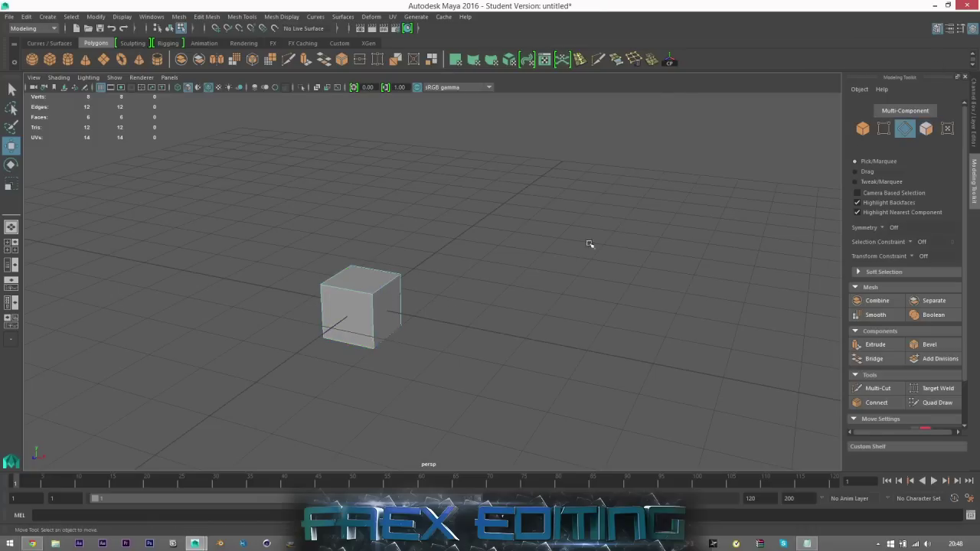
pyautogui.click(356, 291)
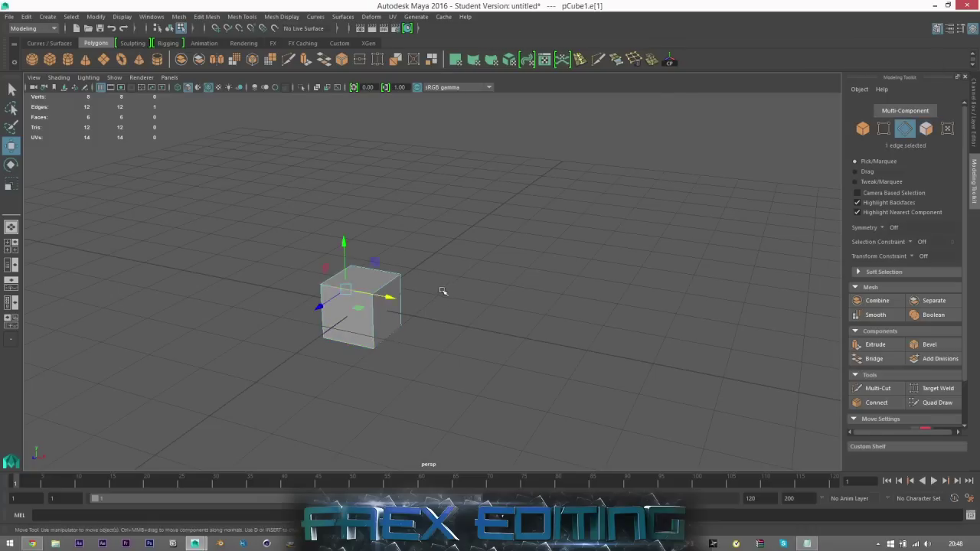
pyautogui.keyDown('shift'); pyautogui.click(385, 277); pyautogui.keyUp('shift')
pyautogui.moveTo(375, 289); pyautogui.dragTo(471, 364)
pyautogui.press('super')
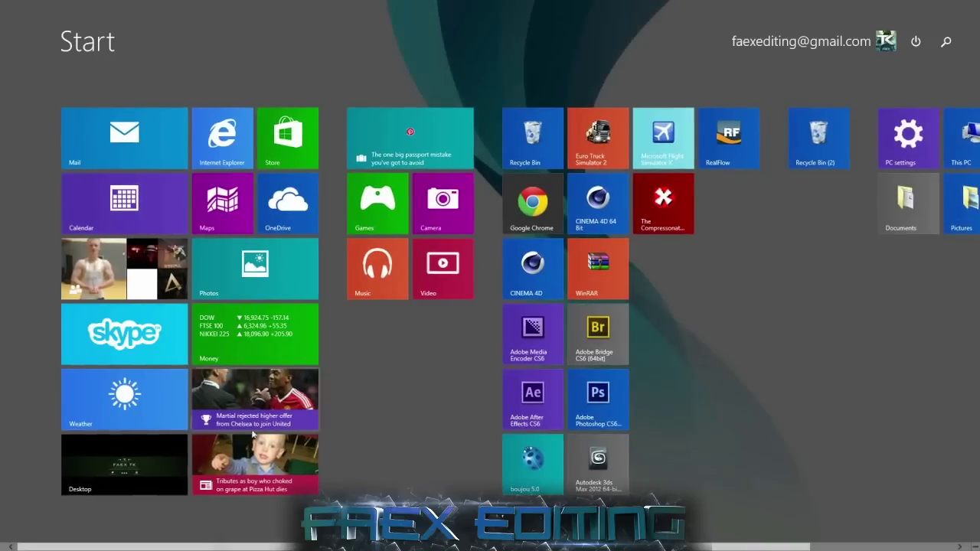
pyautogui.click(163, 464)
pyautogui.hotkey('ctrl', 'z')
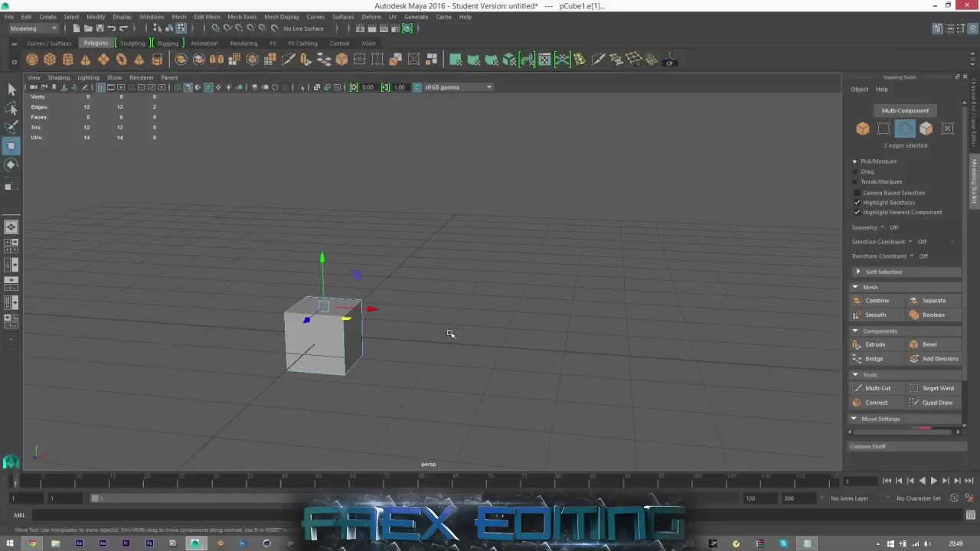
# Step: Clear the edge selection in plain select mode and orbit to a lower, closer angle
pyautogui.keyDown('alt'); pyautogui.moveTo(467, 331); pyautogui.dragTo(429, 337); pyautogui.keyUp('alt')
pyautogui.press('q')
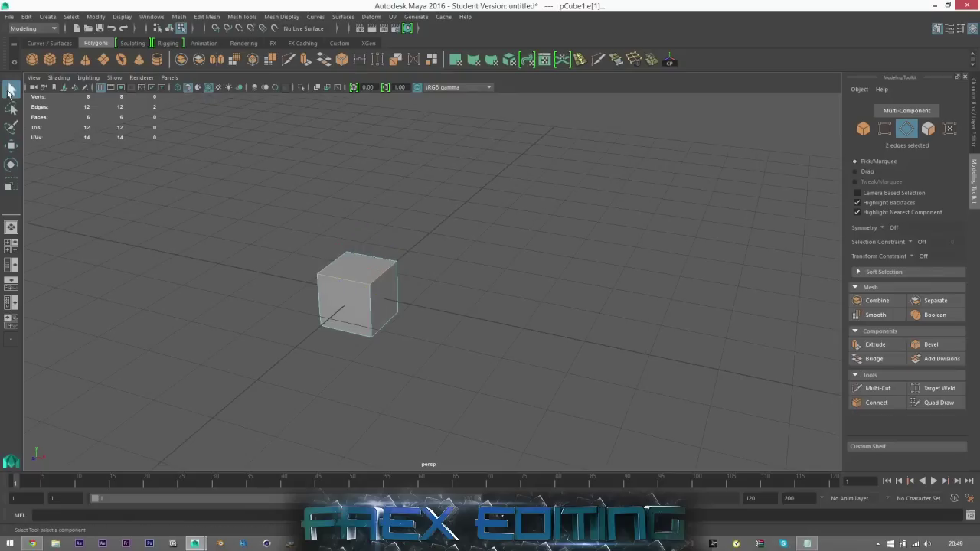
pyautogui.click(356, 176)
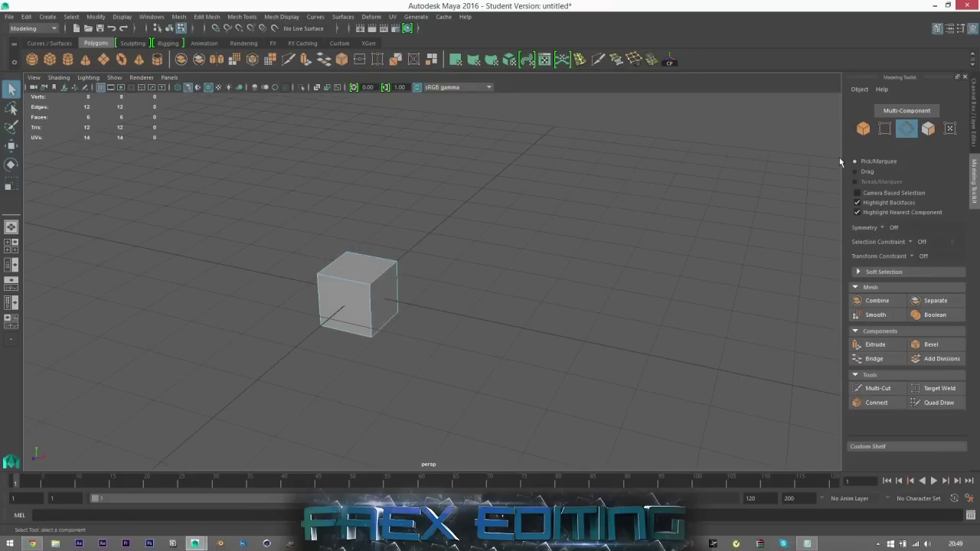
pyautogui.keyDown('alt'); pyautogui.moveTo(569, 253); pyautogui.dragTo(539, 292); pyautogui.keyUp('alt')
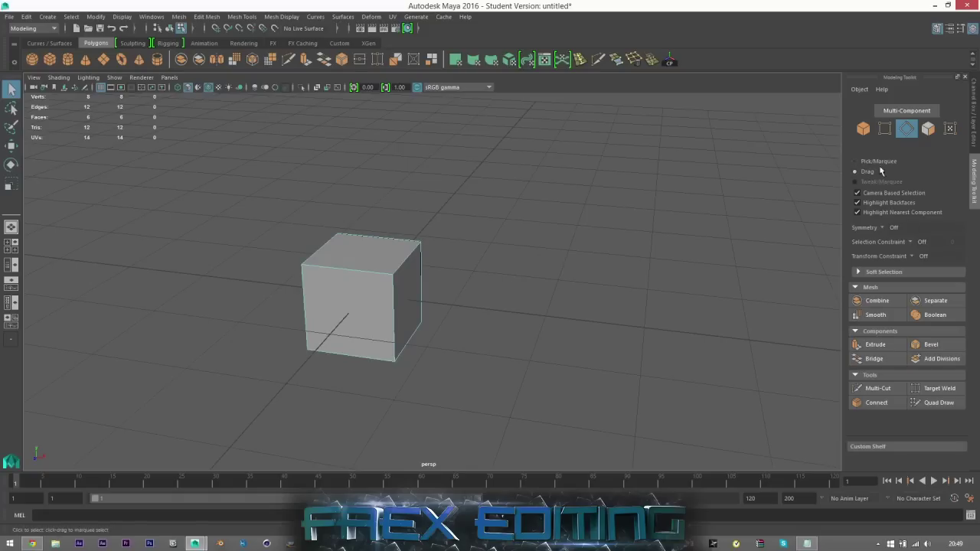
pyautogui.moveTo(357, 270)
pyautogui.mouseDown()
pyautogui.moveTo(394, 264)
pyautogui.moveTo(413, 286)
pyautogui.moveTo(360, 336)
pyautogui.moveTo(427, 320)
pyautogui.moveTo(360, 378)
pyautogui.moveTo(447, 205)
pyautogui.moveTo(281, 306)
pyautogui.mouseUp()
pyautogui.moveTo(367, 217)
pyautogui.mouseDown()
pyautogui.moveTo(313, 242)
pyautogui.moveTo(320, 259)
pyautogui.mouseUp()
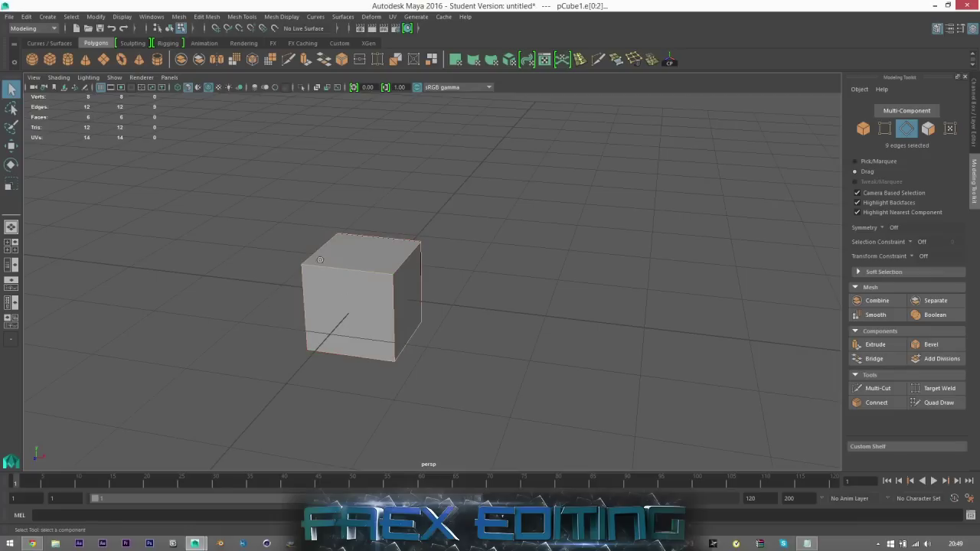
pyautogui.click(517, 284)
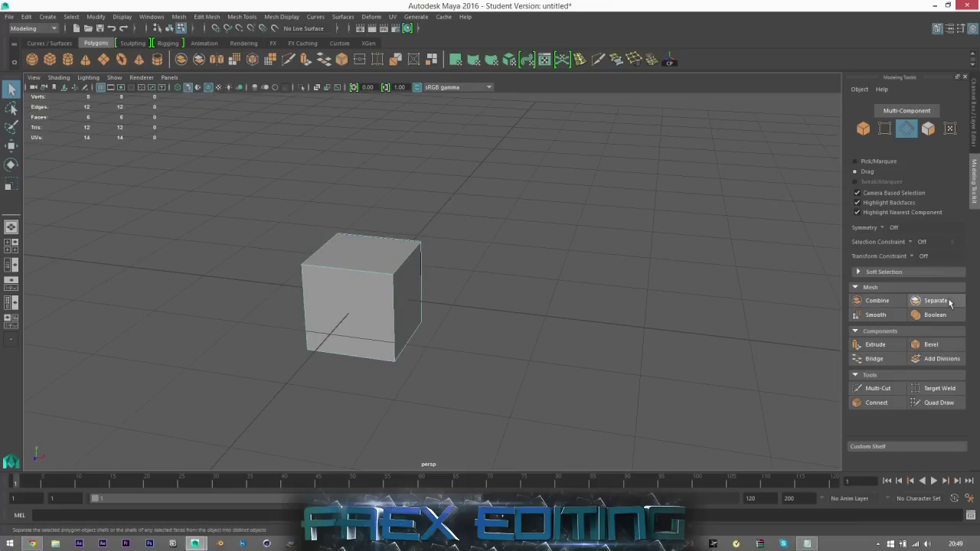
pyautogui.click(928, 128)
pyautogui.click(353, 249)
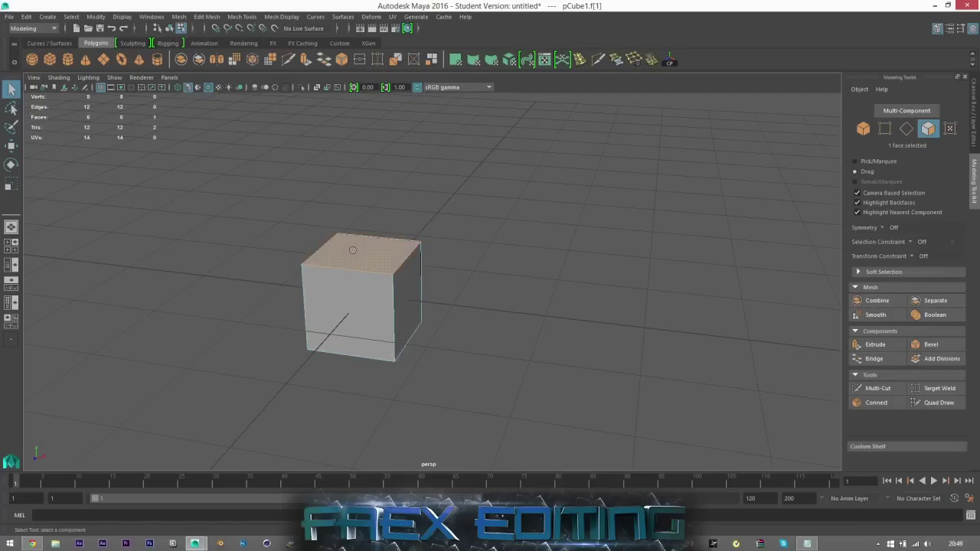
pyautogui.click(873, 344)
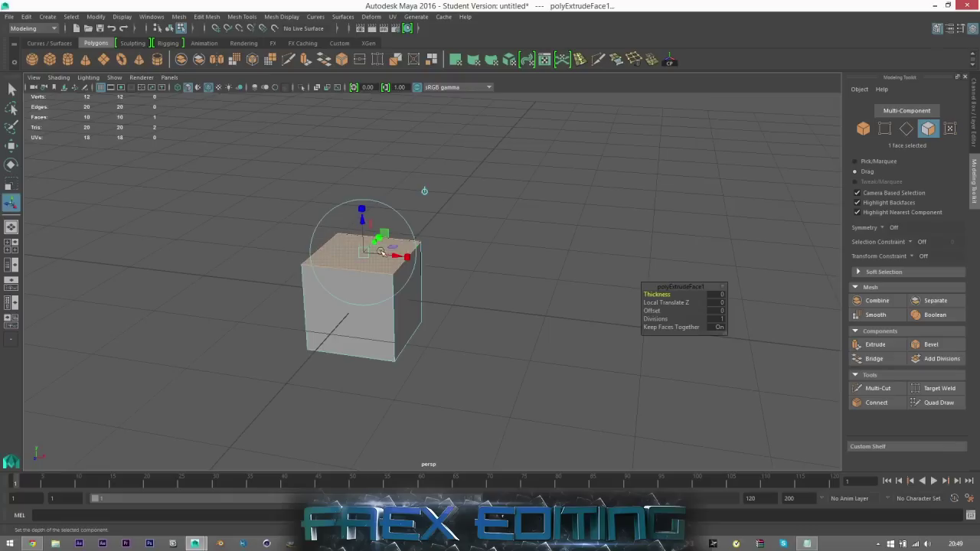
pyautogui.moveTo(382, 255); pyautogui.dragTo(503, 260)
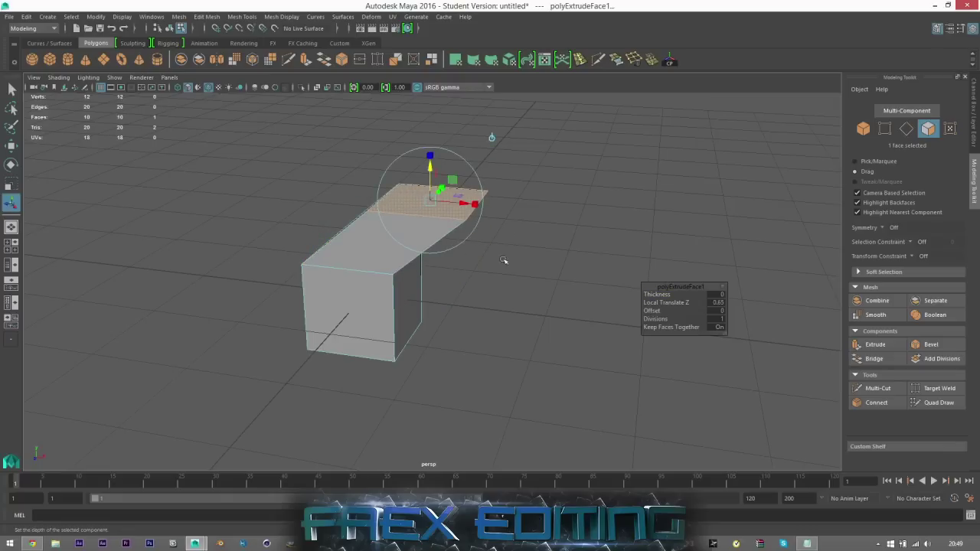
pyautogui.click(926, 345)
pyautogui.click(12, 89)
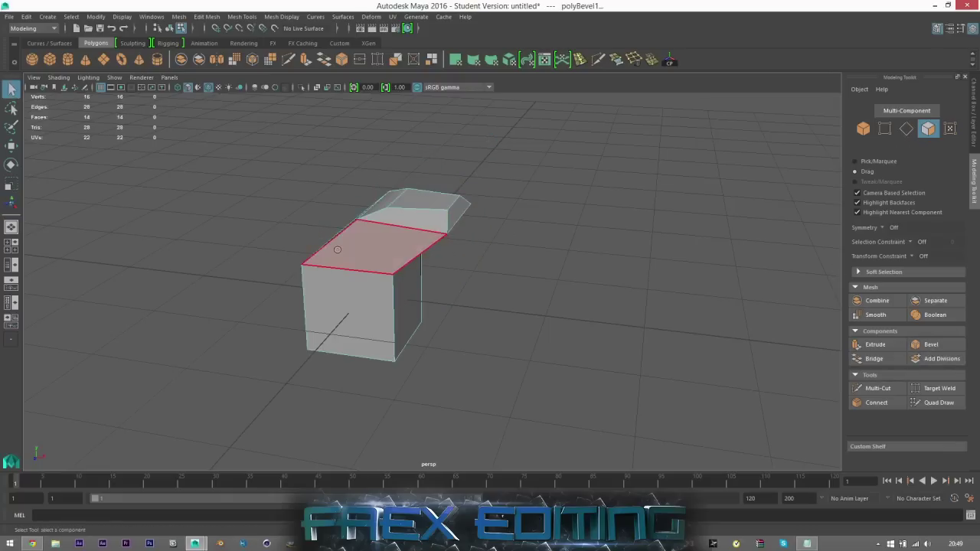
pyautogui.hotkey('ctrl', 'z')
pyautogui.hotkey('ctrl', 'z')
pyautogui.hotkey('ctrl', 'z')
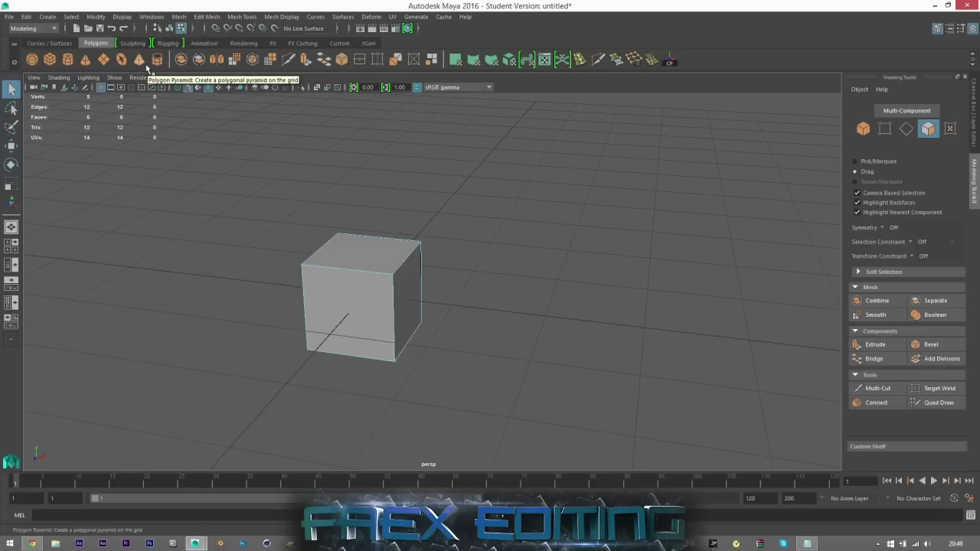
pyautogui.press('w')
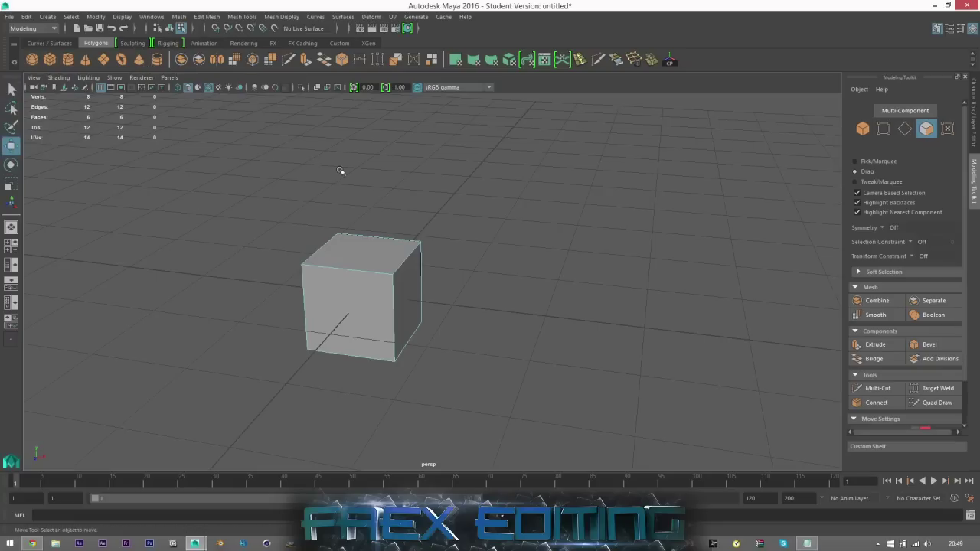